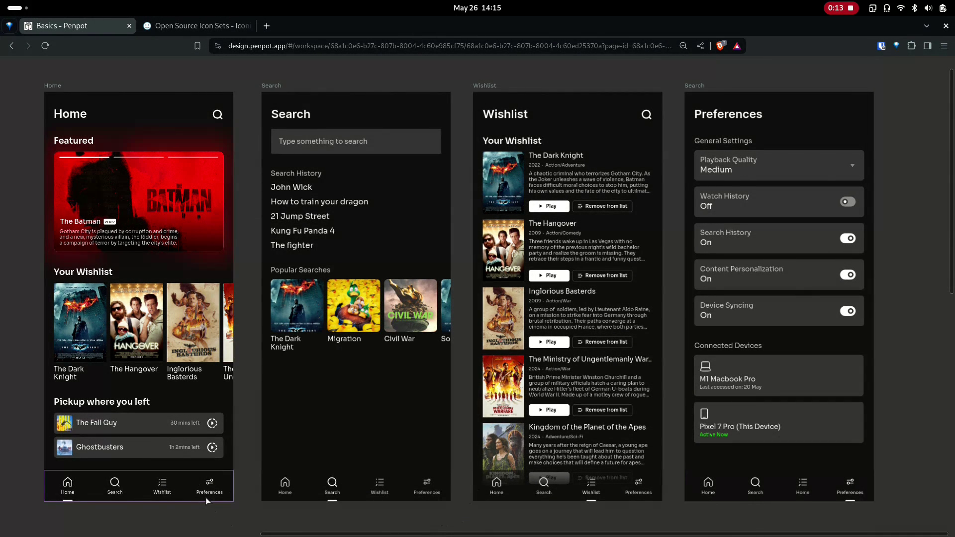
Step: Inspect the navigation bars on the Home, Search, Wishlist and Preferences screens
click(207, 500)
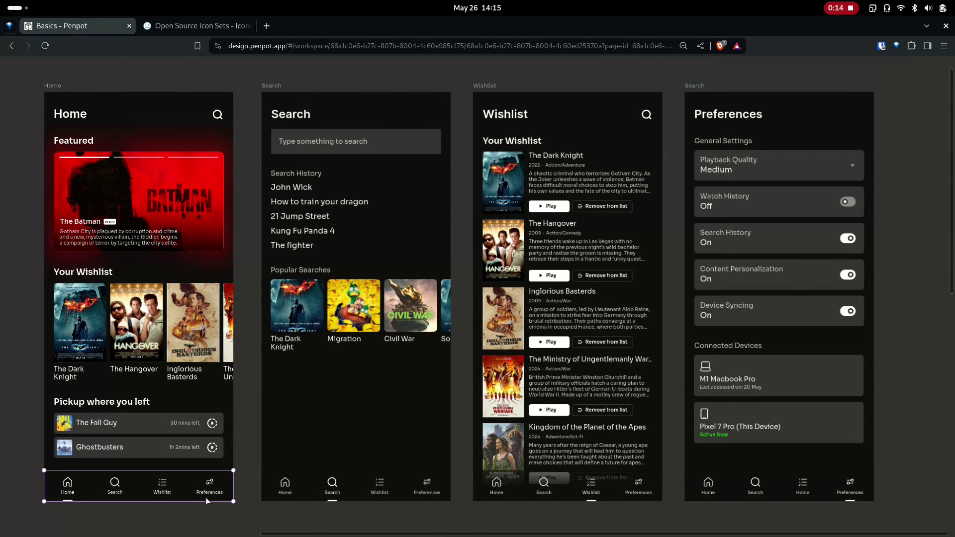
click(318, 495)
click(540, 493)
click(694, 488)
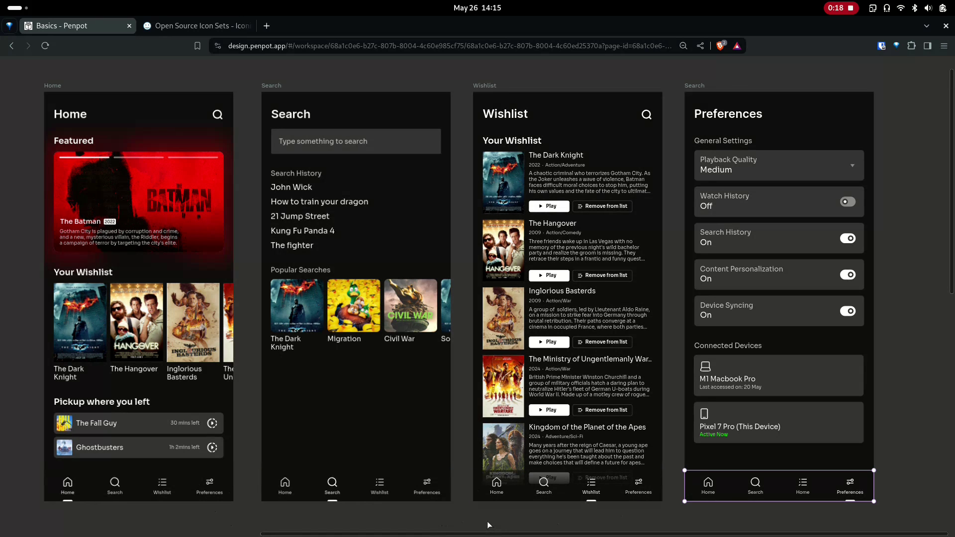
scroll(488, 524, down, 3)
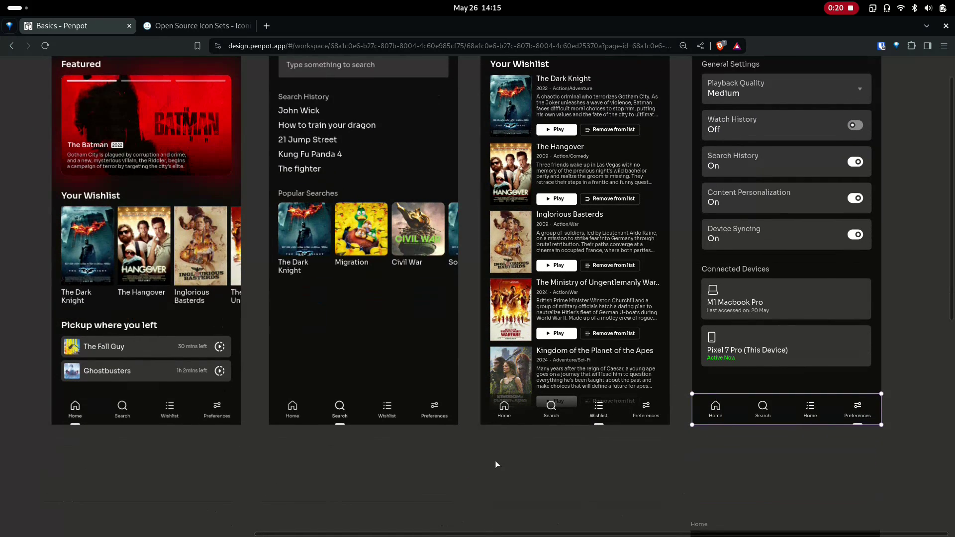
scroll(279, 427, up, 3)
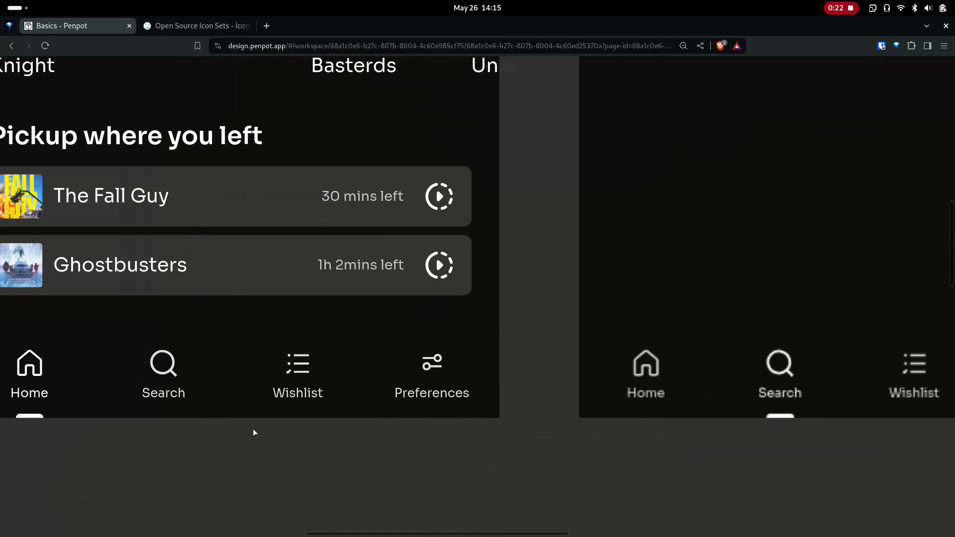
Step: Examine the Home and Search items inside the existing navigation bar
double_click(280, 381)
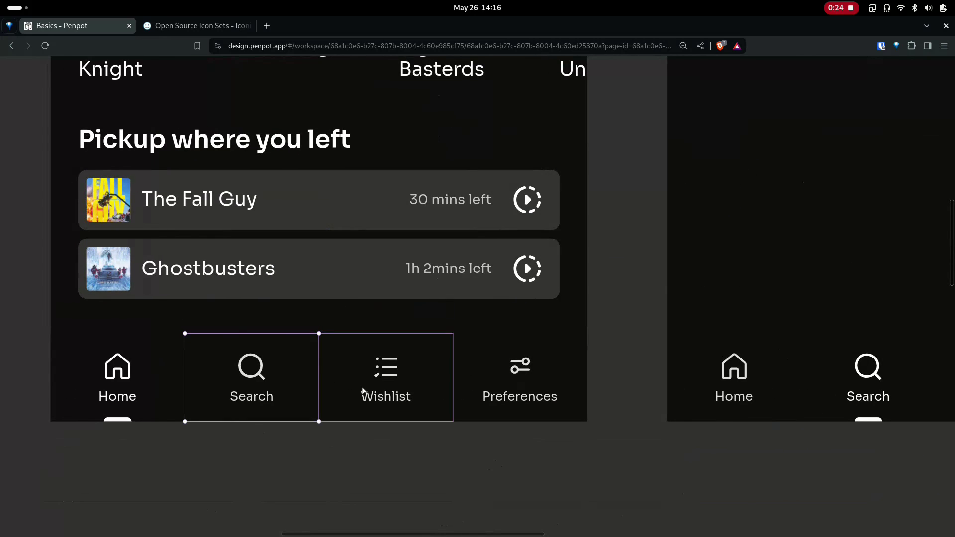
click(169, 351)
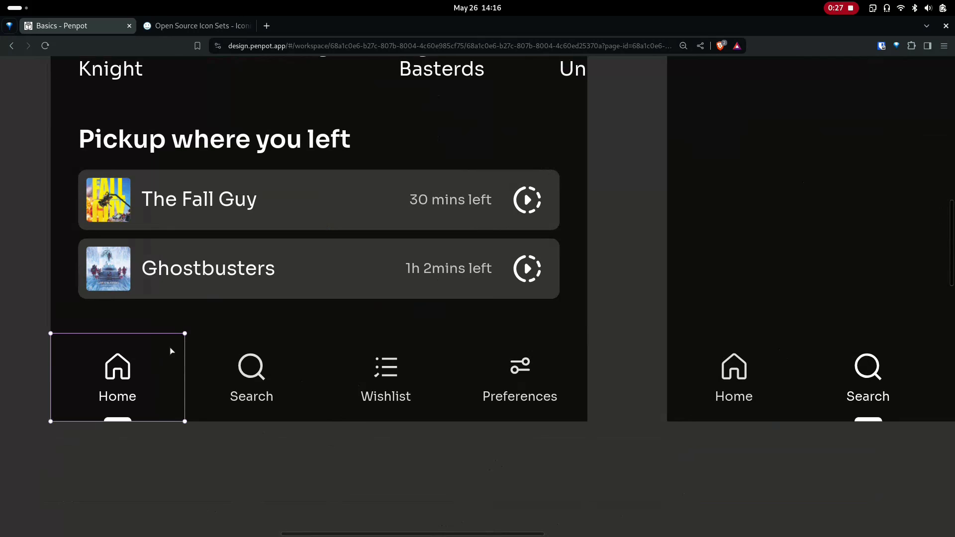
key(shift+Return)
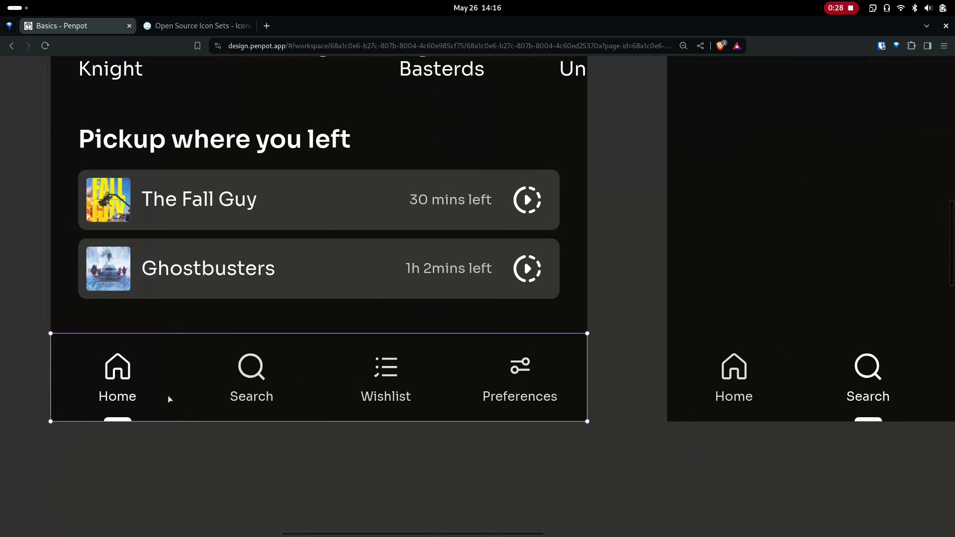
double_click(160, 373)
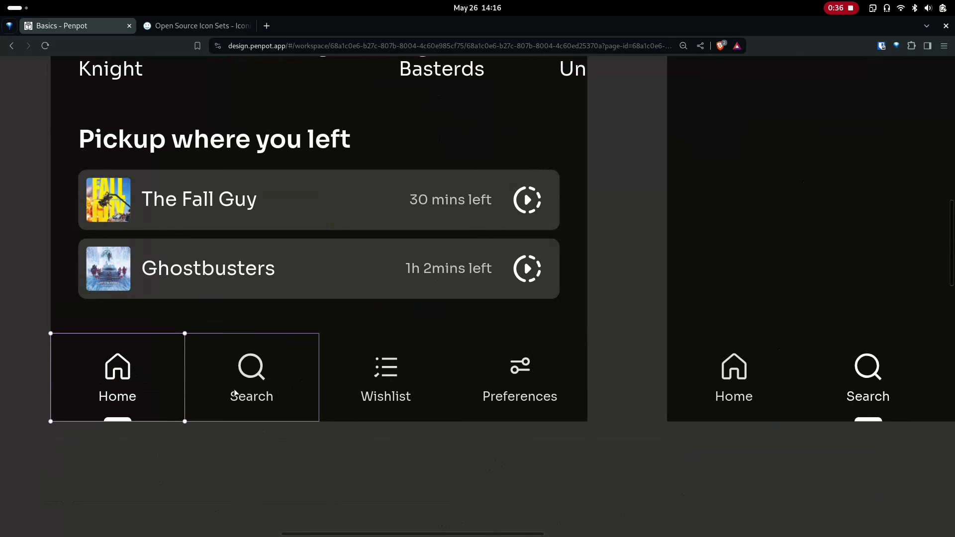
scroll(220, 413, down, 5)
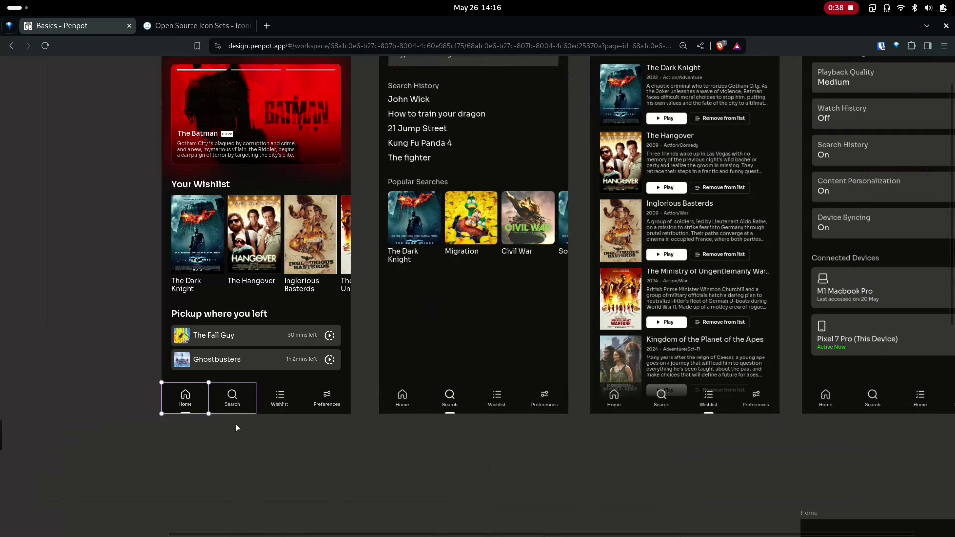
scroll(194, 392, down, 3)
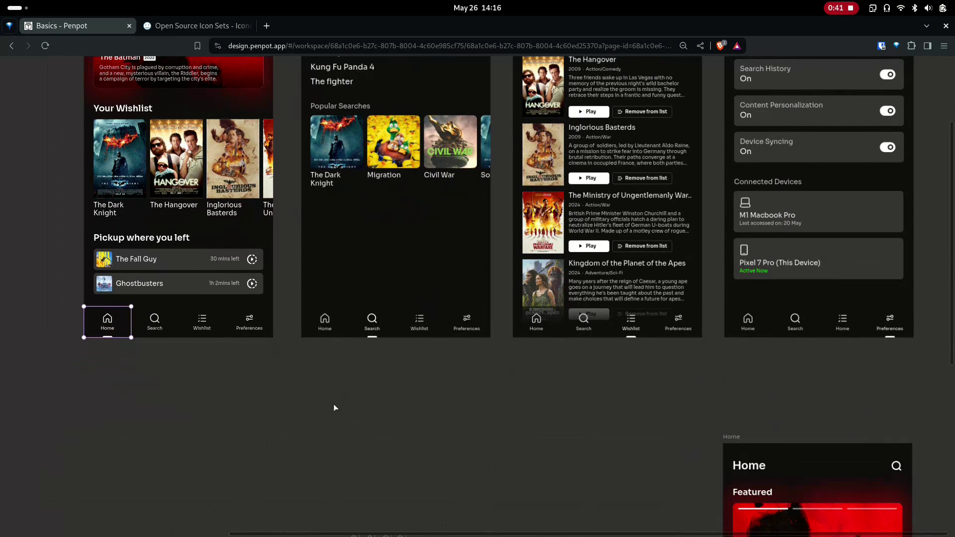
drag(258, 413, 267, 416)
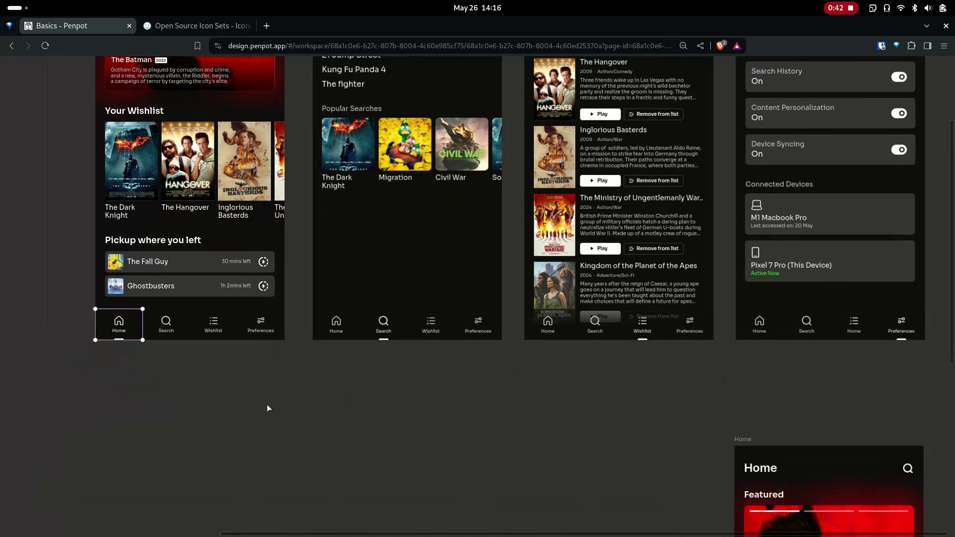
Step: Restore the hidden editor panels and draw a new board below the app screens
right_click(70, 124)
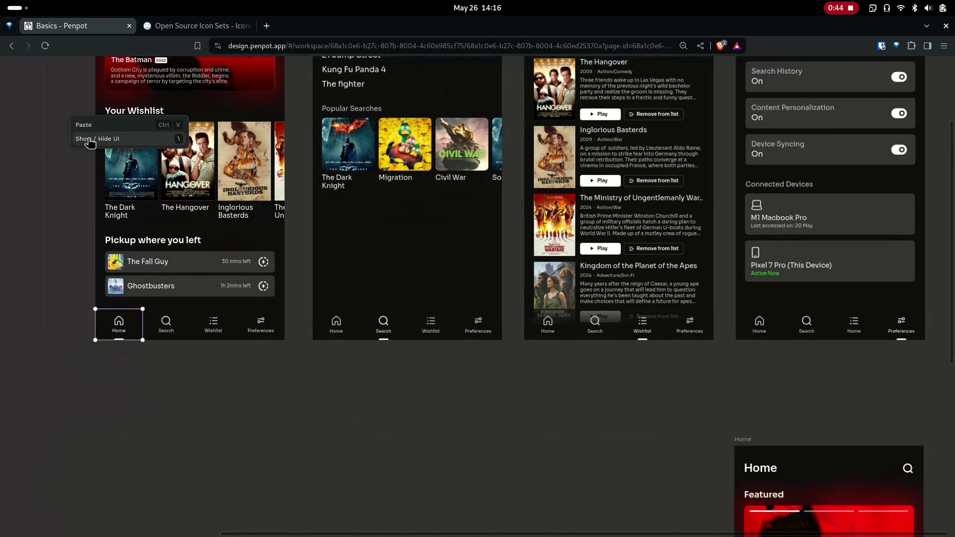
click(91, 139)
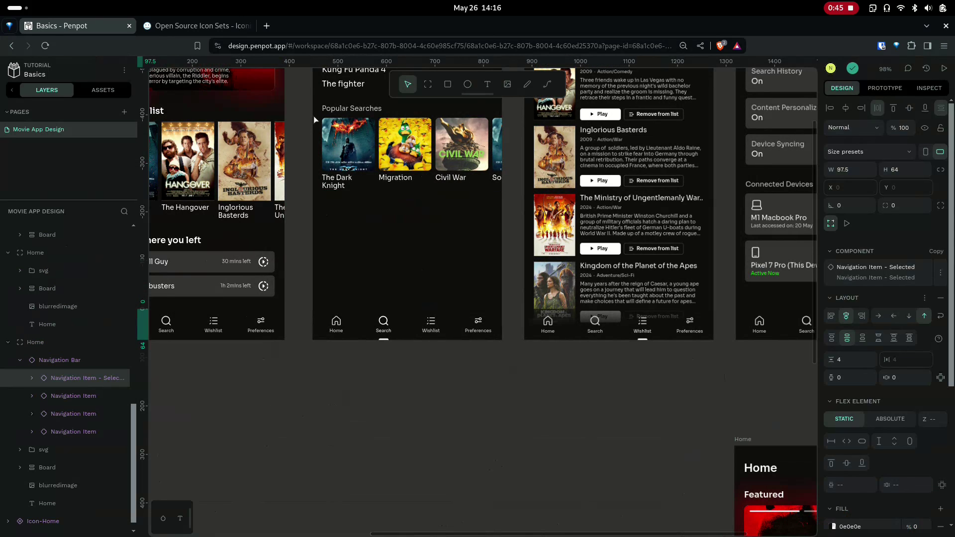
click(428, 86)
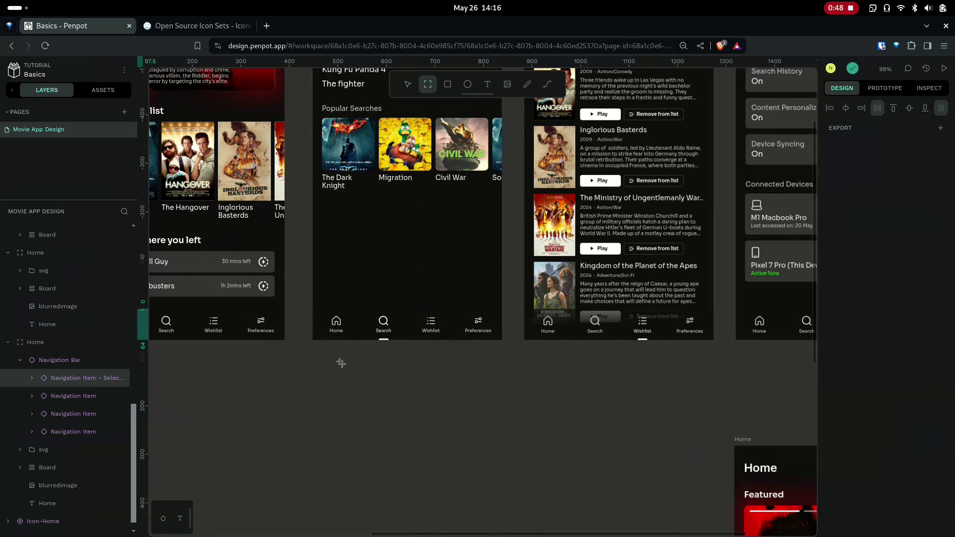
drag(269, 405, 428, 428)
Step: Resize the new board to 390 wide by 64 high
click(907, 150)
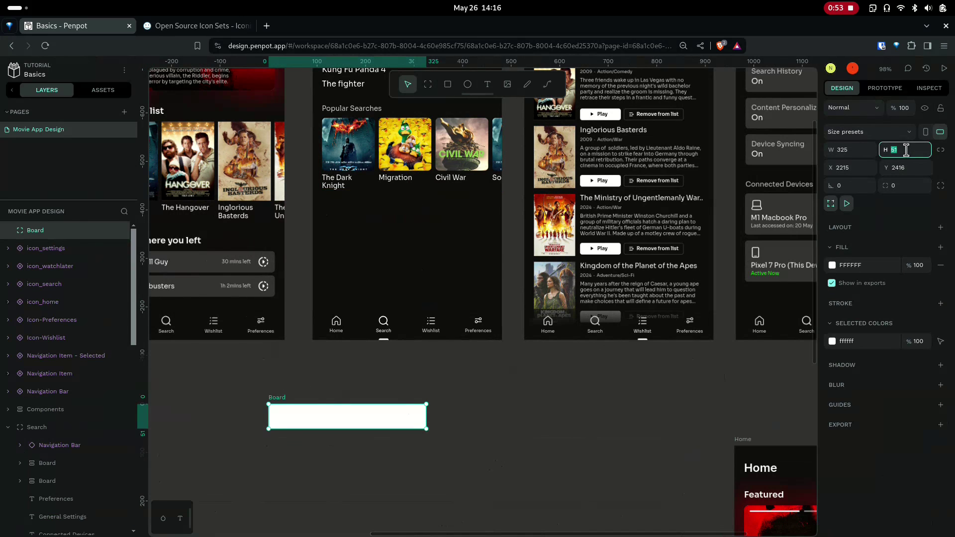
key(BackSpace)
key(shift+Tab)
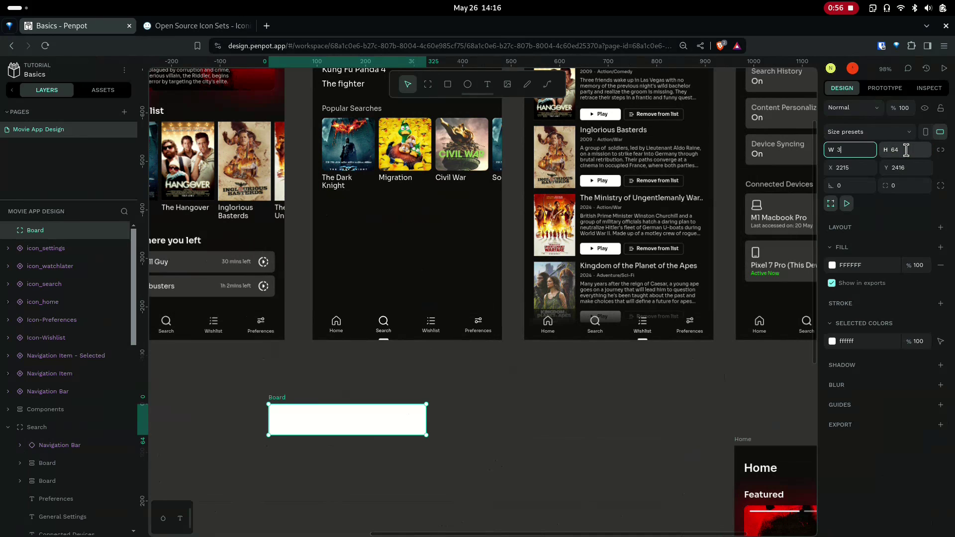
scroll(673, 391, right, 4)
scroll(673, 391, down, 2)
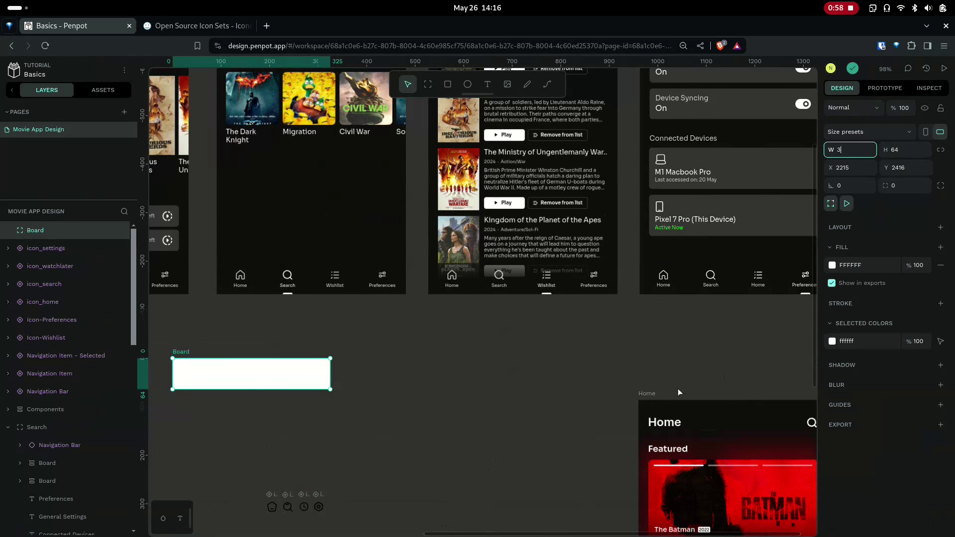
click(648, 395)
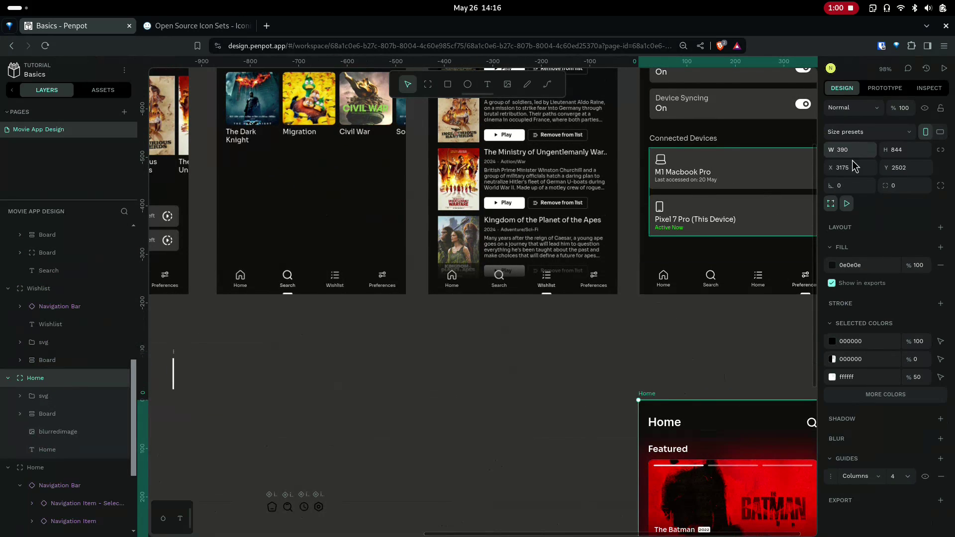
scroll(493, 343, left, 3)
click(306, 363)
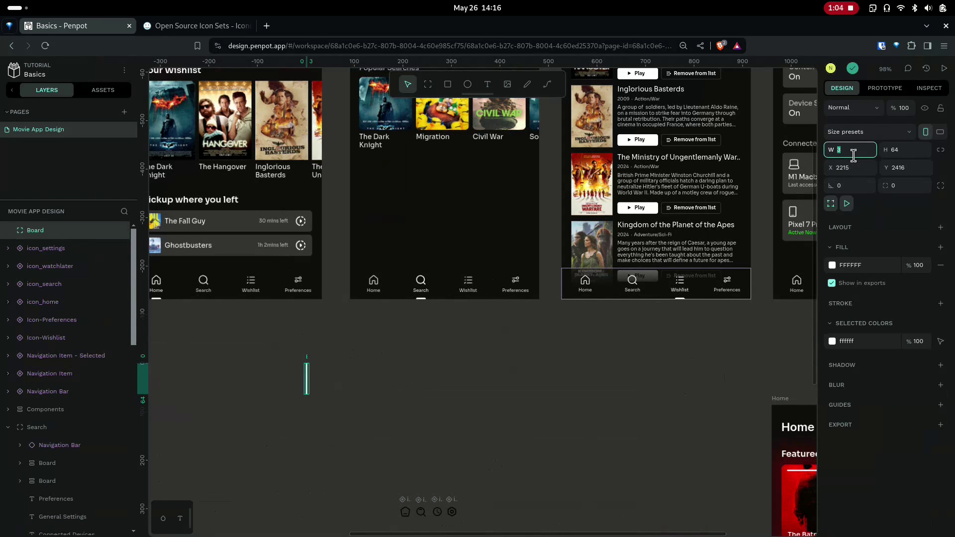
click(854, 156)
text(390)
key(Tab)
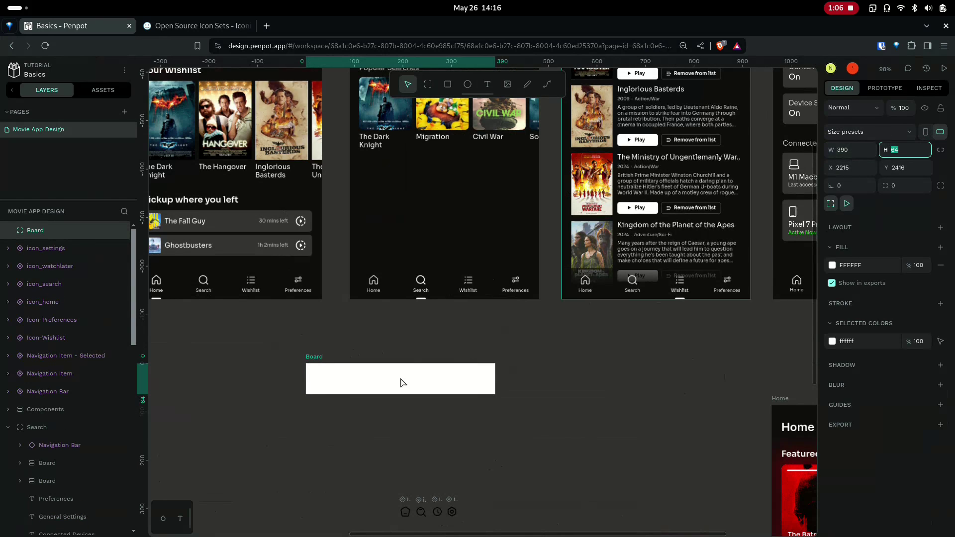
Step: Rename the new board NavigationBarDemo
double_click(315, 359)
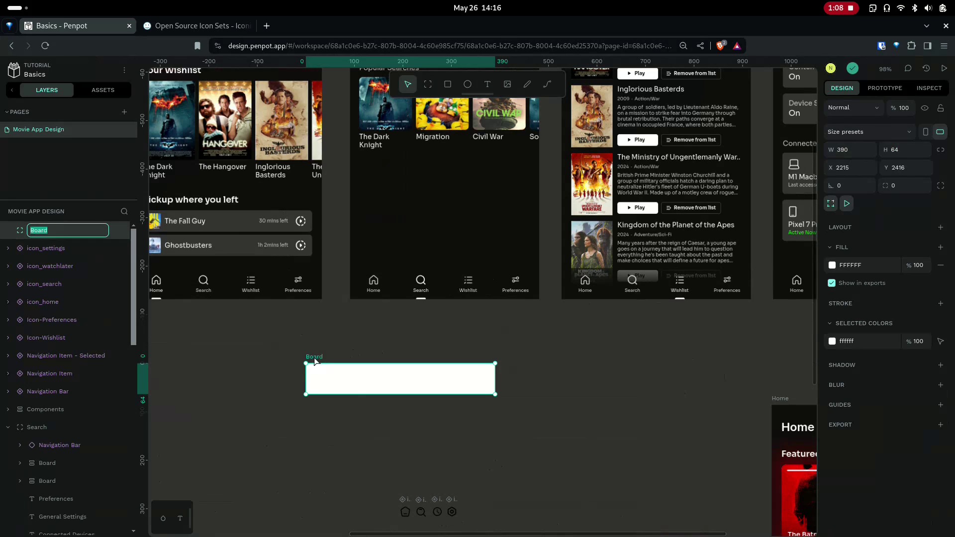
text(Navigation)
key(Return)
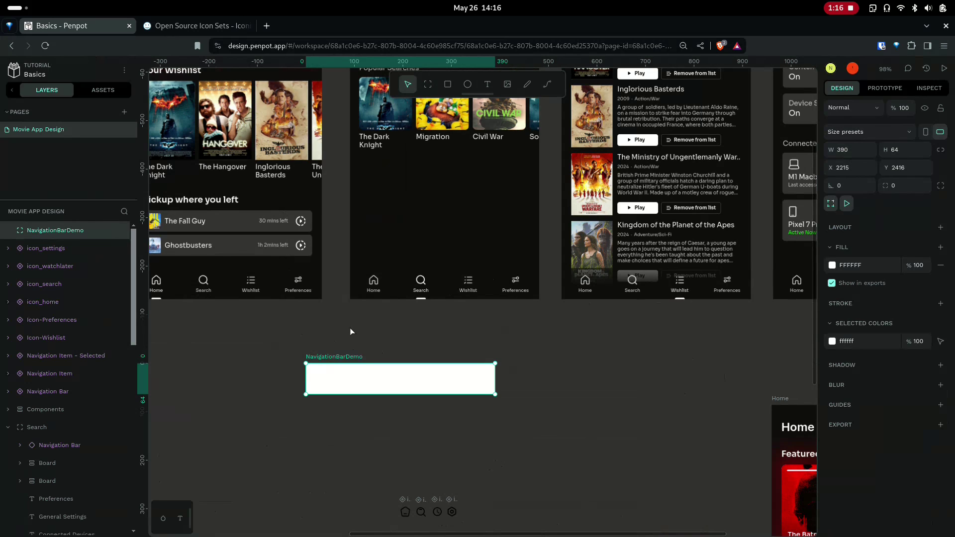
Step: Duplicate the NavigationBarDemo board and rename the copy NavigationItemDemo
scroll(382, 433, down, 3)
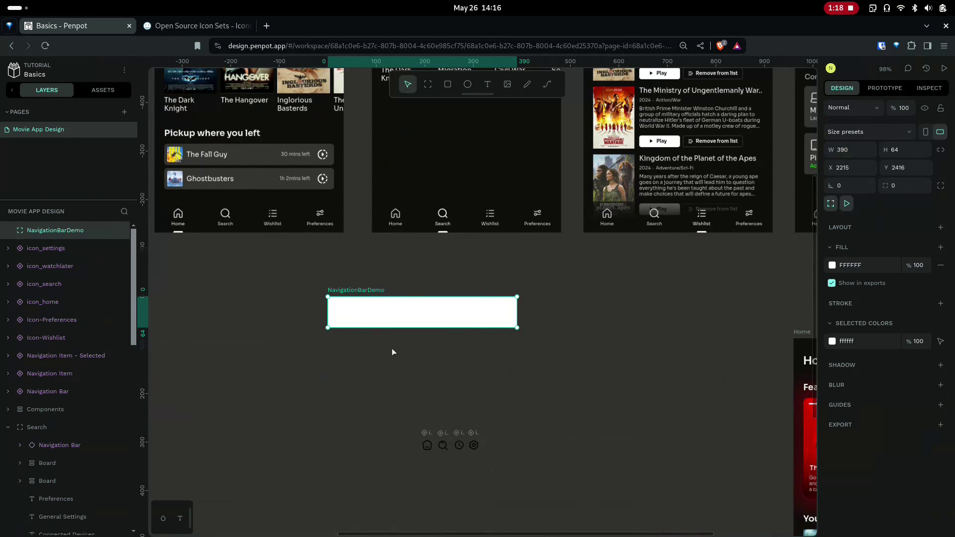
right_click(364, 302)
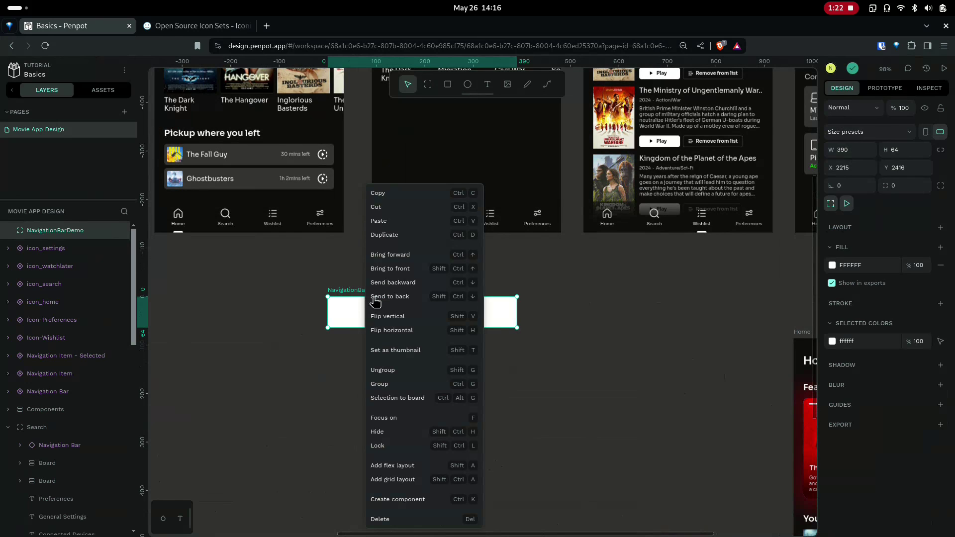
click(393, 238)
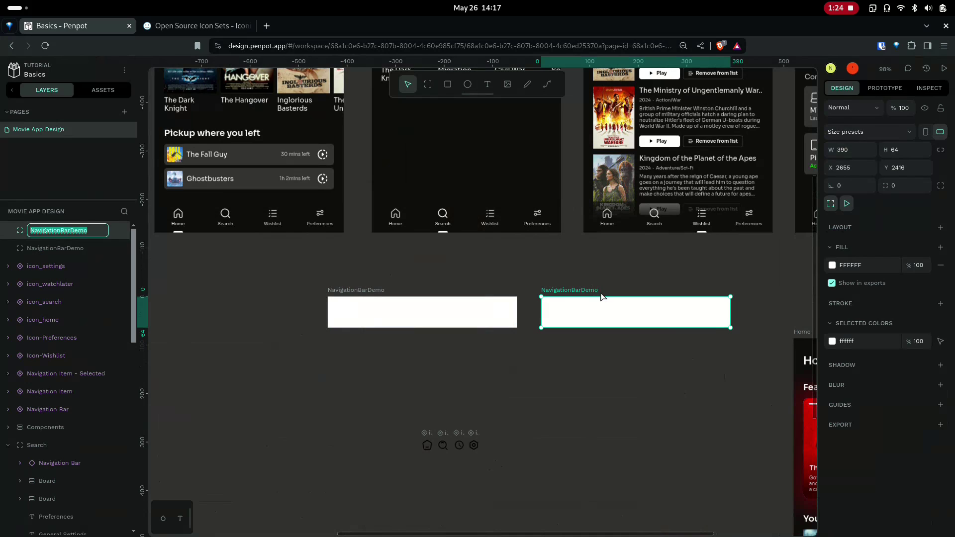
double_click(55, 233)
double_click(69, 233)
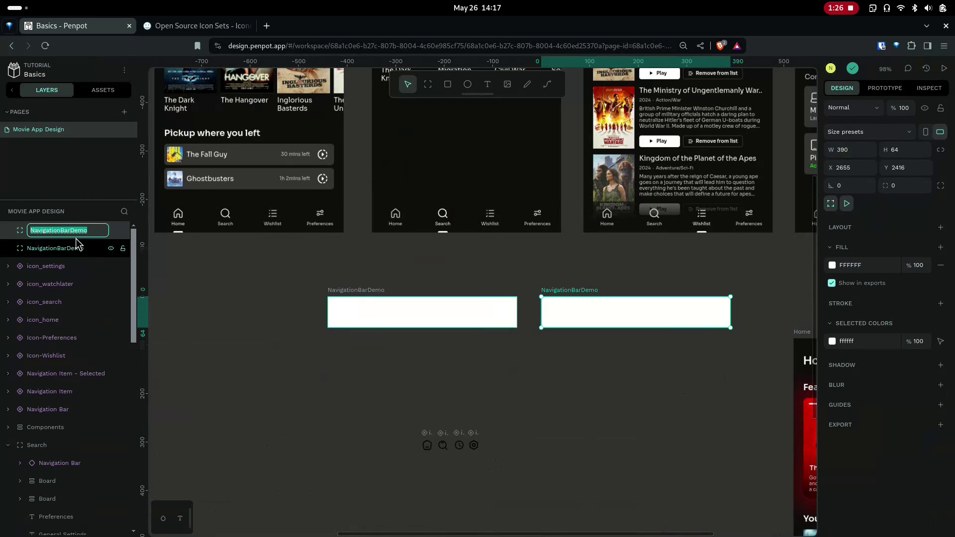
click(79, 236)
key(BackSpace)
key(BackSpace)
key(BackSpace)
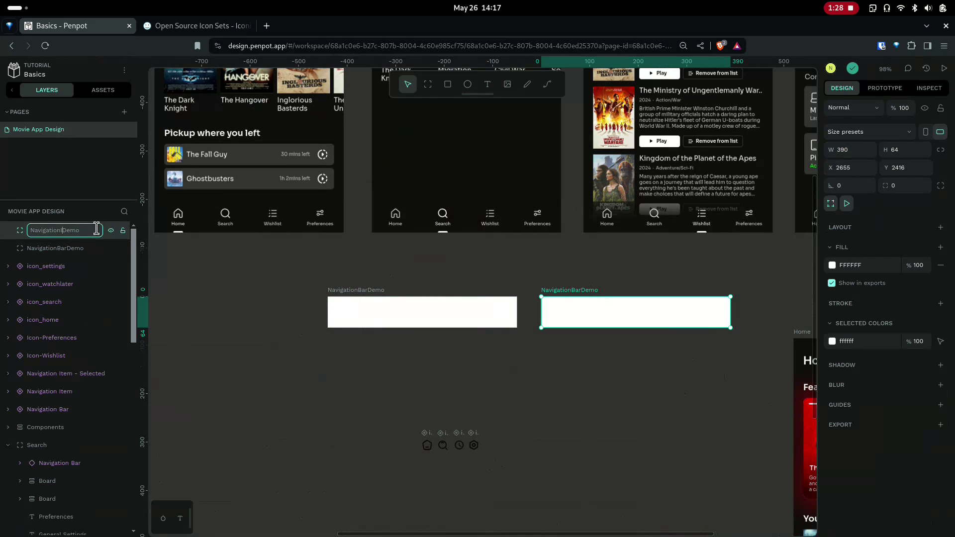
text(Item)
key(Return)
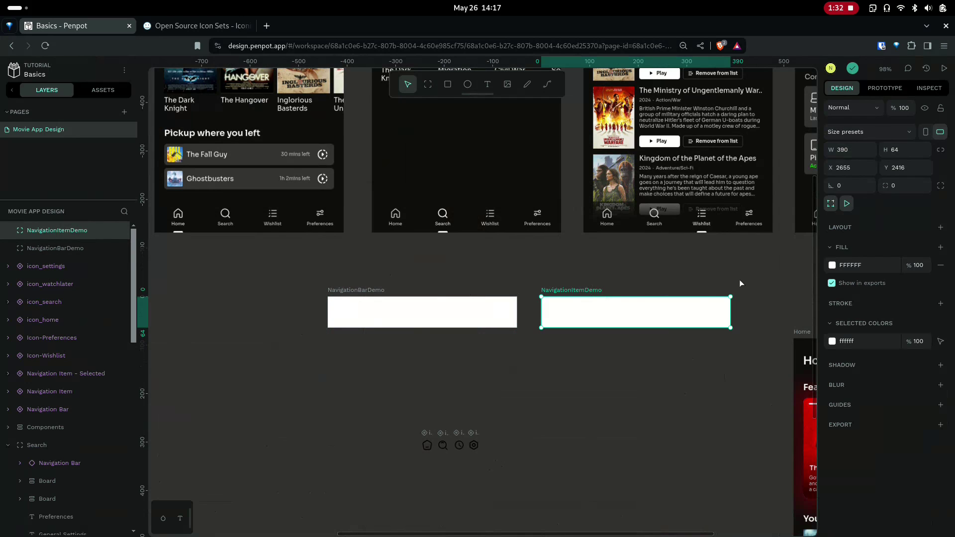
scroll(591, 326, right, 3)
scroll(591, 326, up, 2)
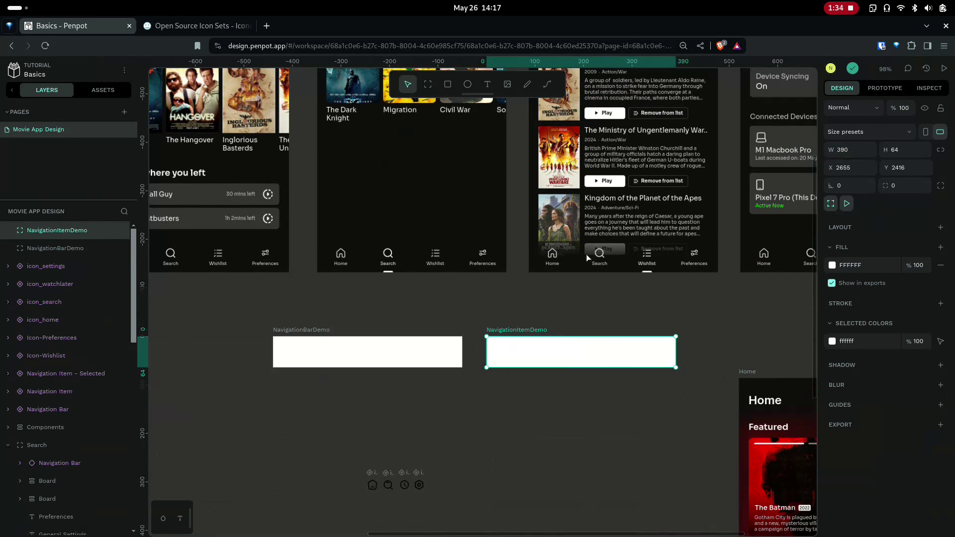
scroll(551, 390, right, 2)
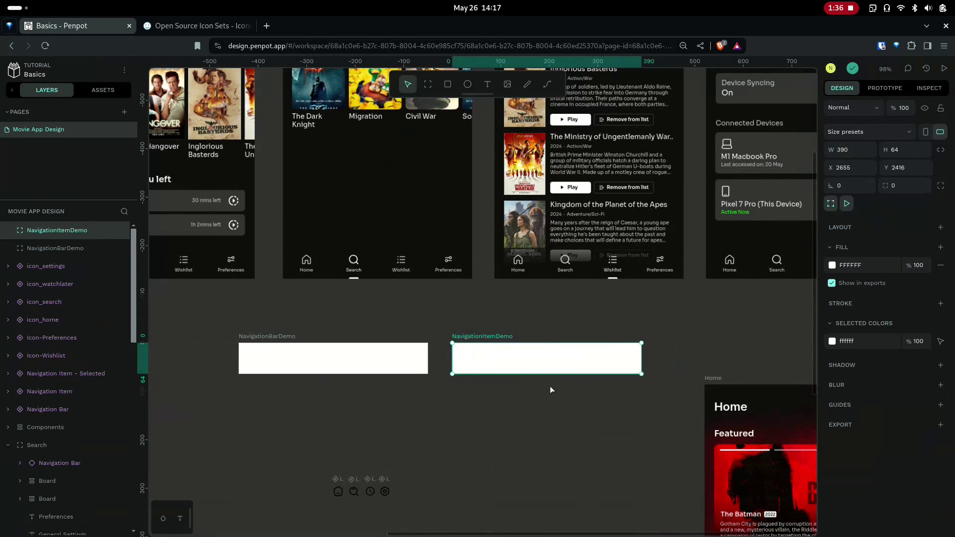
Step: Zoom to NavigationItemDemo and add a 'Home' text layer inside it
key(shift+2)
key(t)
click(456, 310)
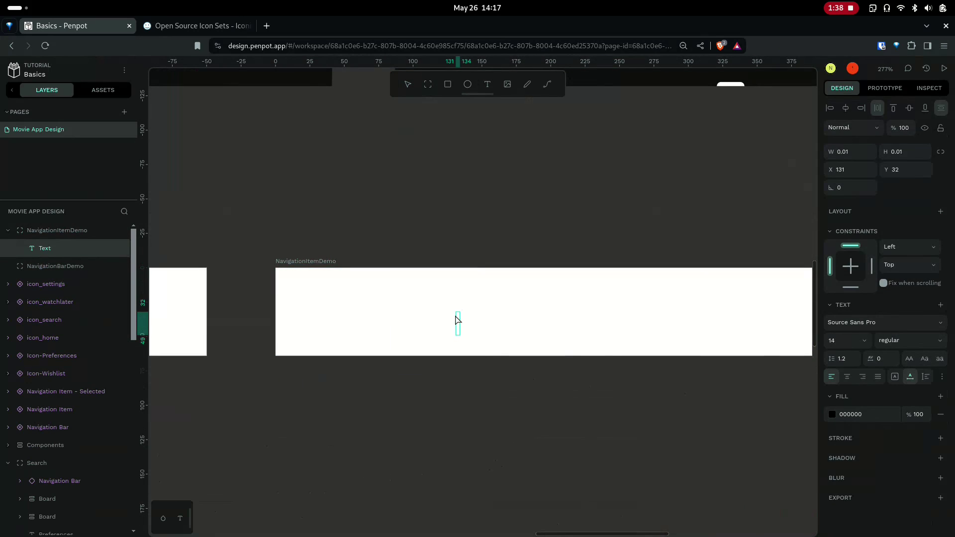
text(Home)
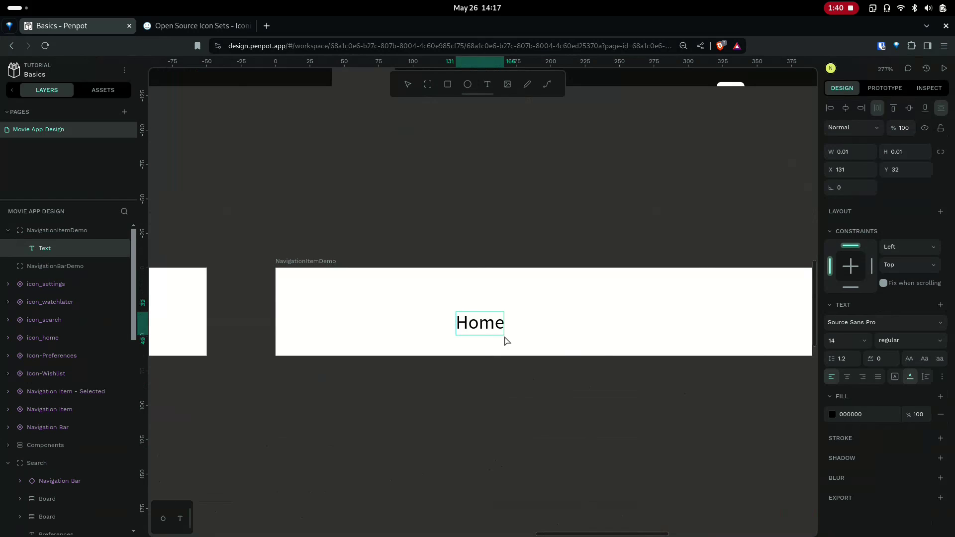
key(Escape)
Step: Style the Home text in Sora, size 10, weight 500
click(848, 327)
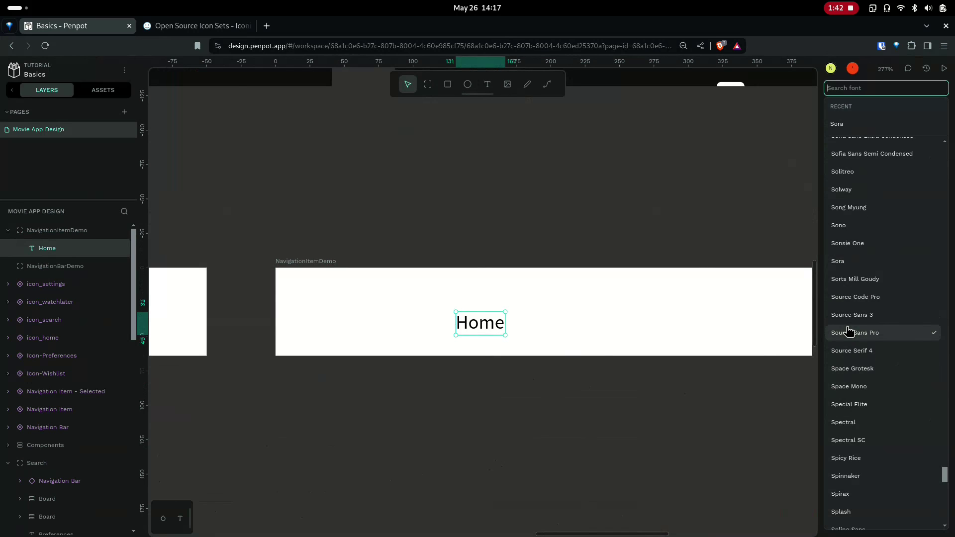
text(sora)
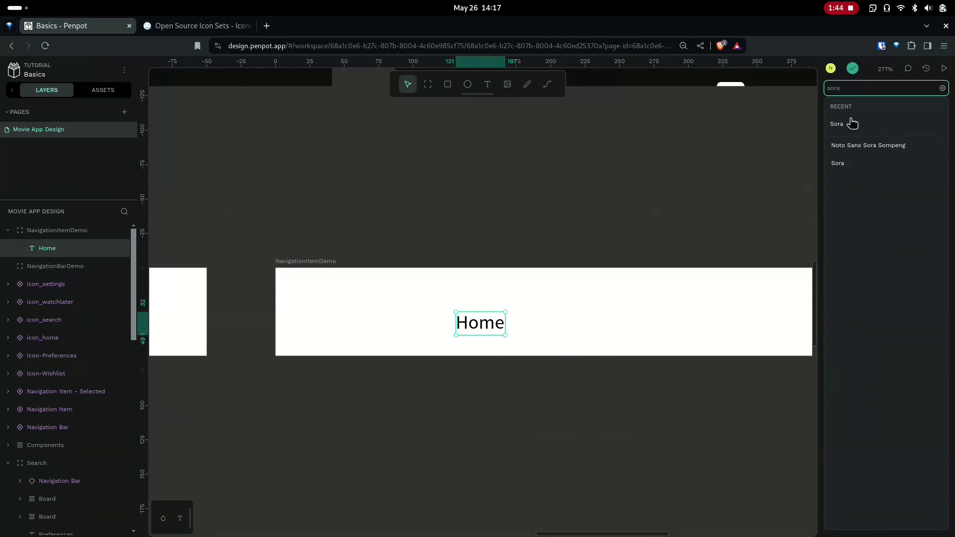
click(853, 124)
text(10)
key(Tab)
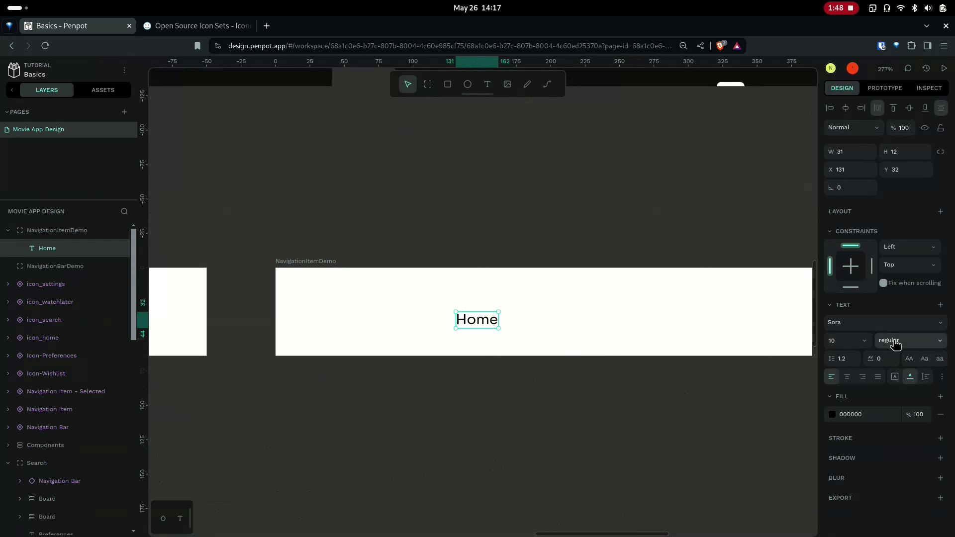
click(896, 341)
click(891, 423)
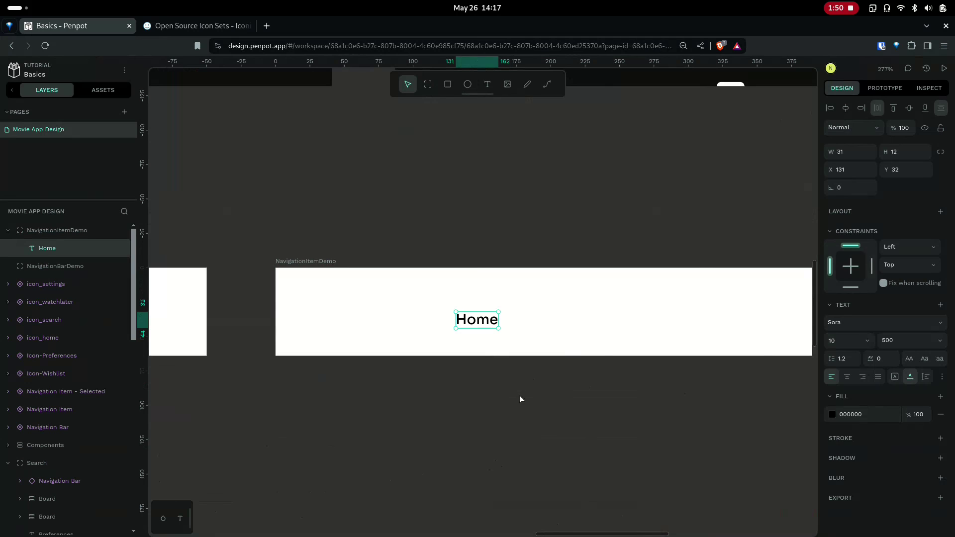
Step: Review the NavigationItemDemo board, then clear the selection
scroll(505, 341, right, 3)
click(256, 262)
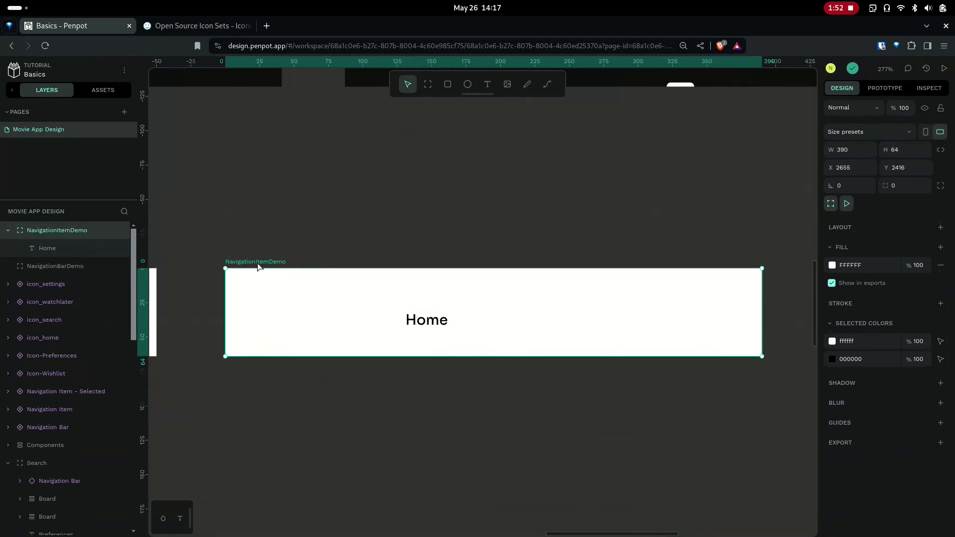
click(456, 392)
scroll(456, 393, down, 2)
scroll(458, 395, down, 3)
scroll(458, 395, down, 3)
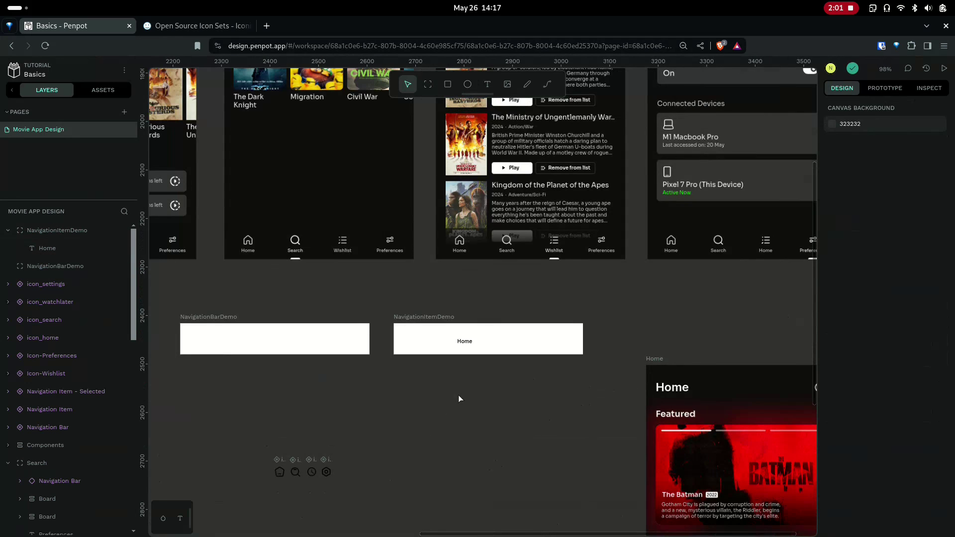
scroll(455, 396, up, 5)
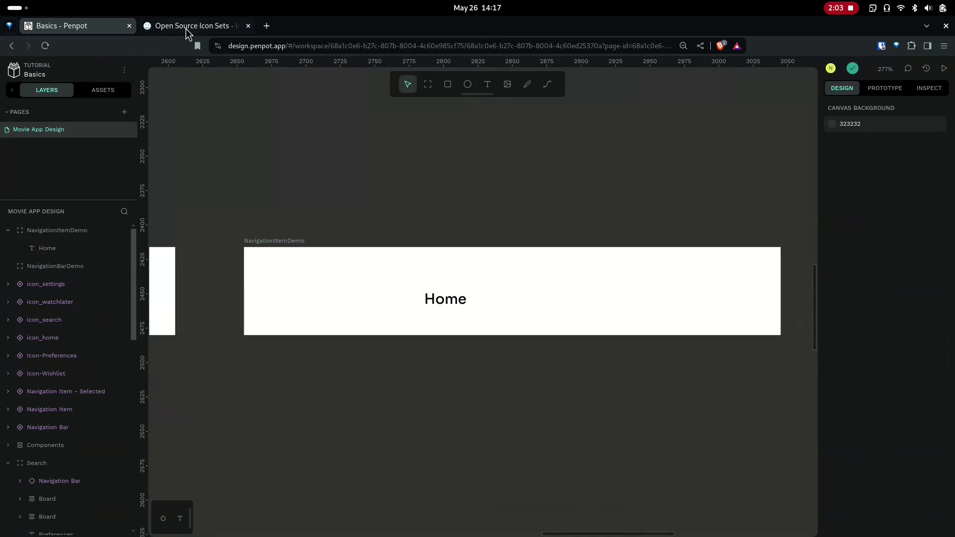
Step: Search Iconify for home icons and open the mage:home-2 icon's SVG details
click(188, 26)
click(327, 45)
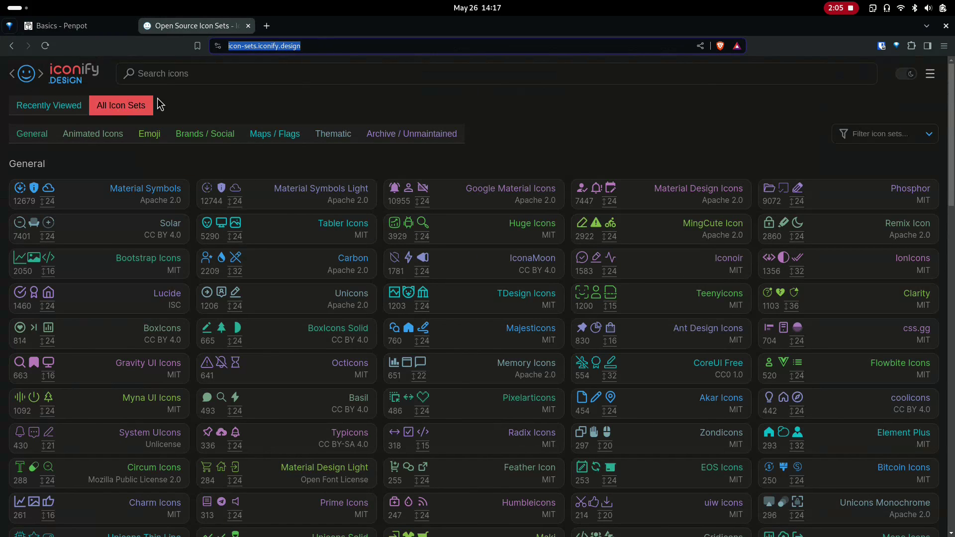
click(263, 73)
text(home)
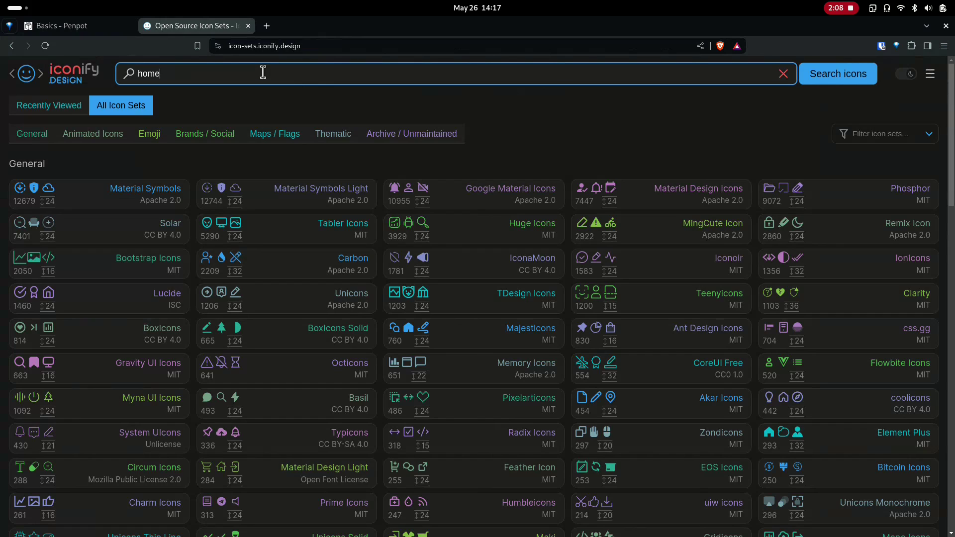
key(Return)
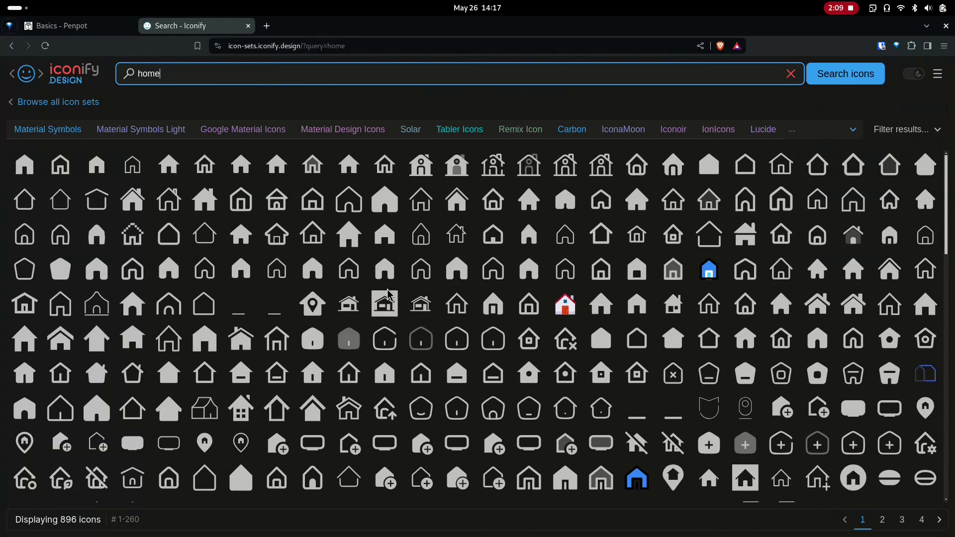
click(709, 374)
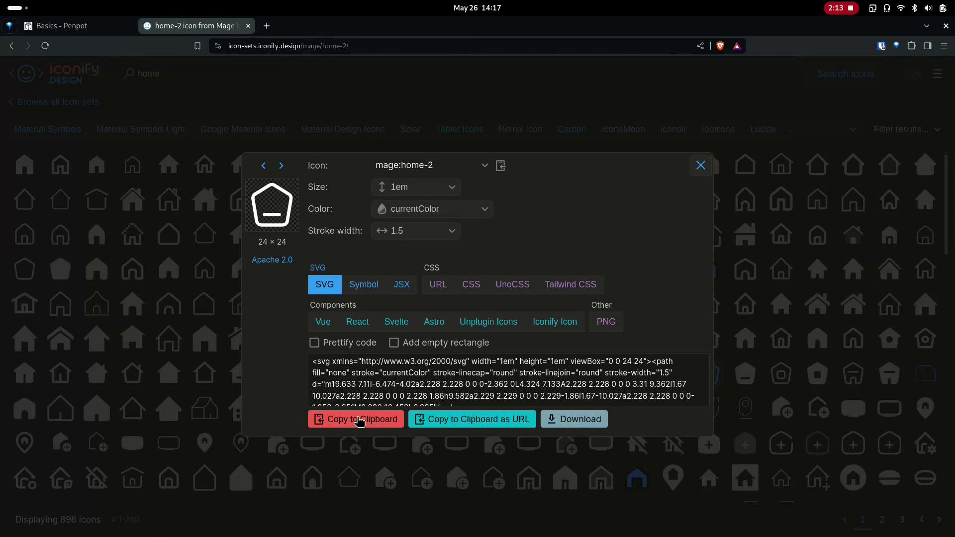
Step: Copy the mage:home-2 SVG code and paste it onto the Penpot canvas
click(359, 419)
click(61, 26)
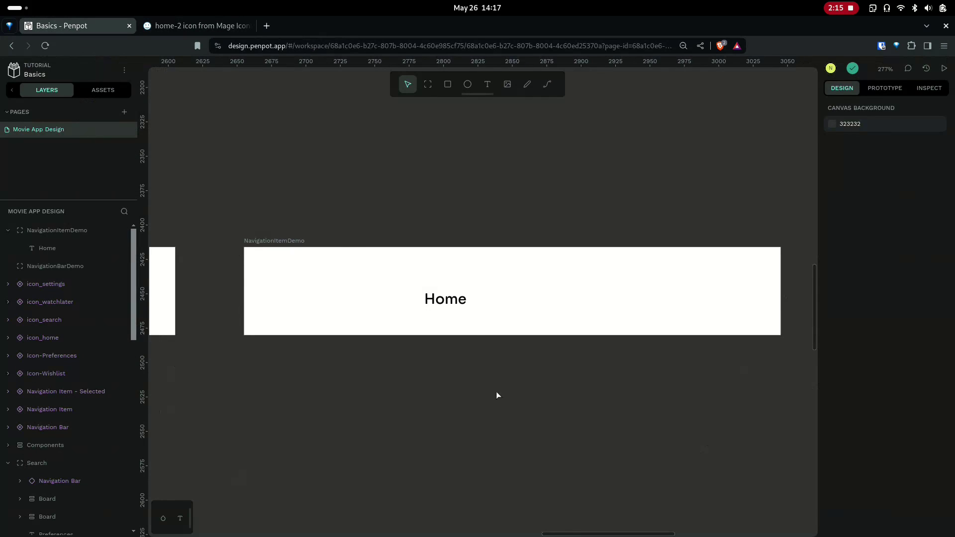
scroll(448, 392, down, 2)
scroll(448, 393, right, 1)
key(ctrl+v)
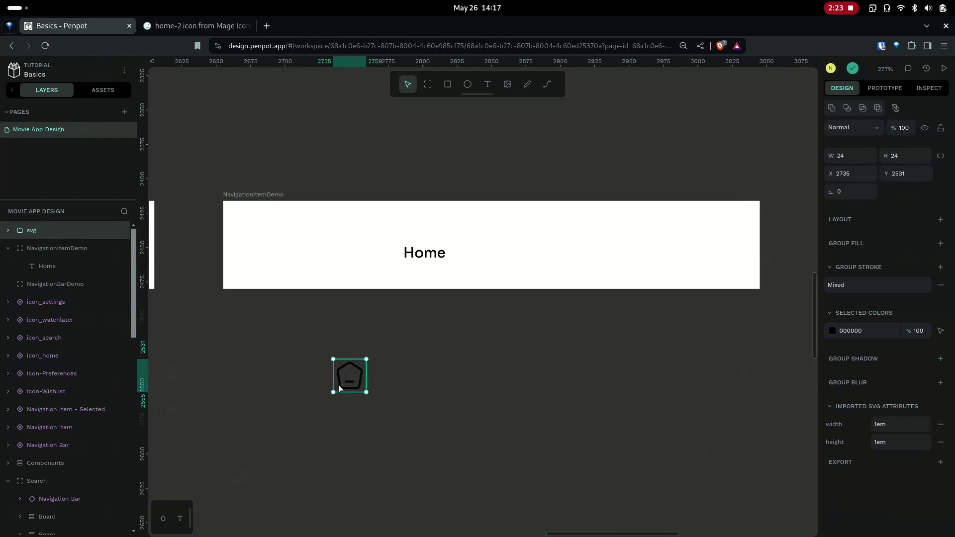
Step: Turn the pasted icon into a main component named icon_home
right_click(346, 378)
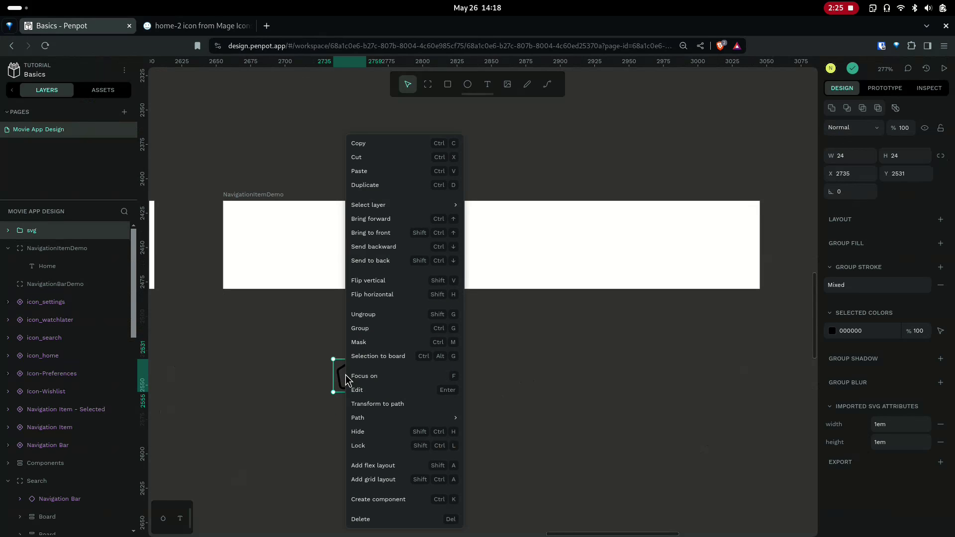
click(361, 500)
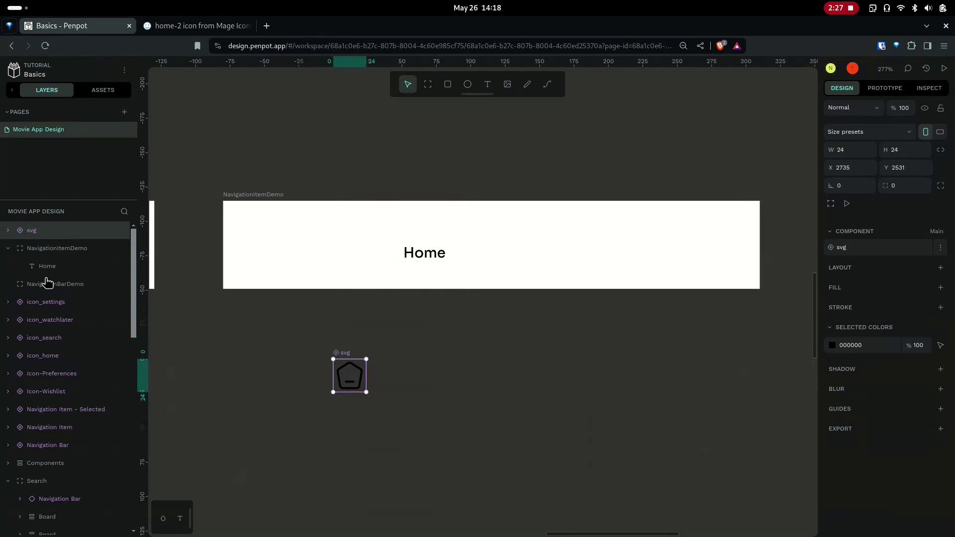
double_click(34, 231)
text(icon_home)
key(Return)
Step: Bring the icon row into view and delete the stray icon_home copy
scroll(496, 441, down, 6)
scroll(455, 295, down, 3)
scroll(448, 330, up, 1)
scroll(393, 363, up, 3)
drag(462, 359, 597, 357)
click(251, 338)
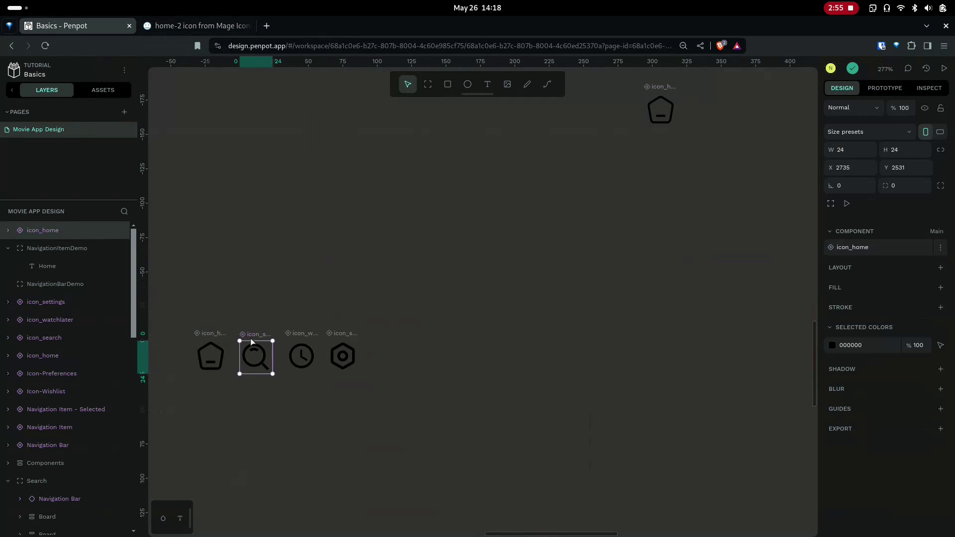
drag(342, 286, 330, 315)
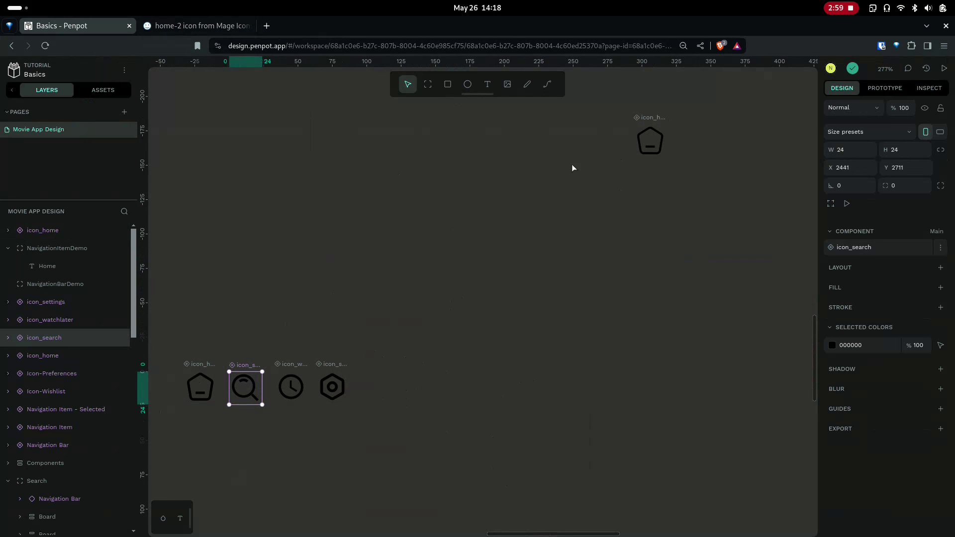
click(652, 121)
key(Delete)
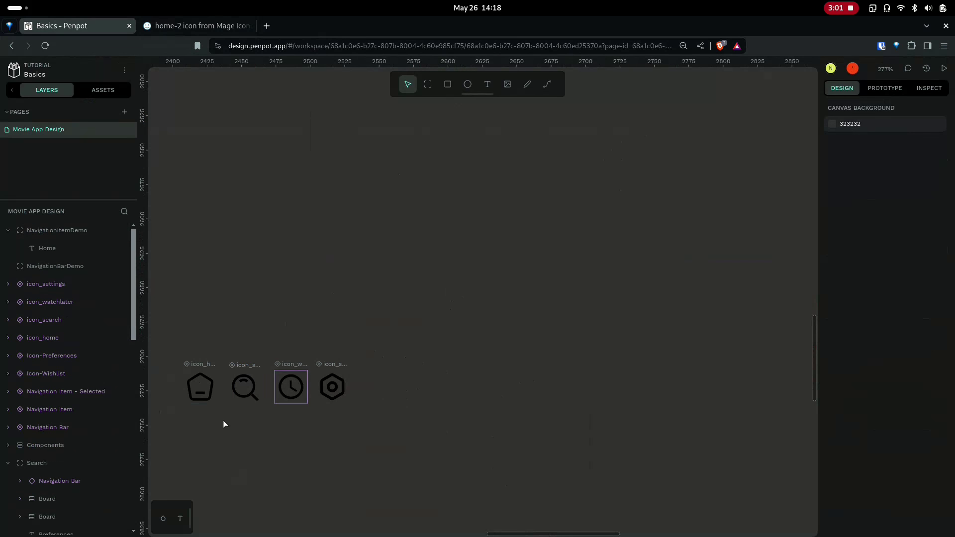
Step: Box-select all four icons in the row, then clear the selection
drag(506, 290, 147, 464)
scroll(323, 406, down, 5)
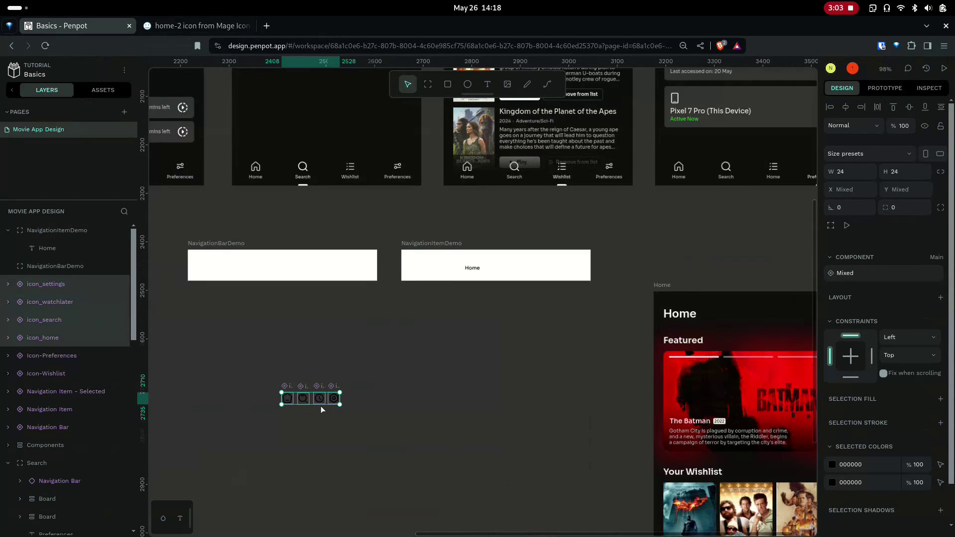
key(Escape)
scroll(300, 401, up, 5)
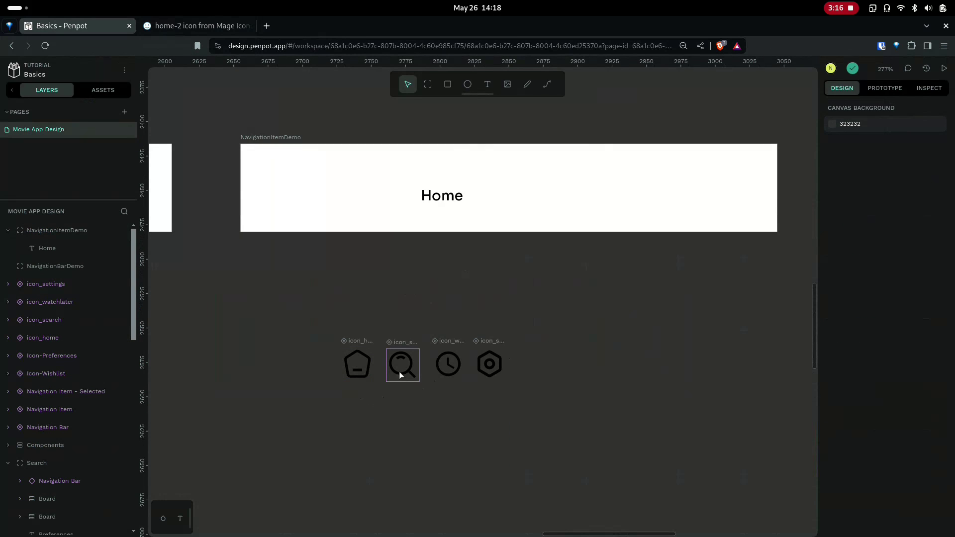
scroll(493, 392, up, 3)
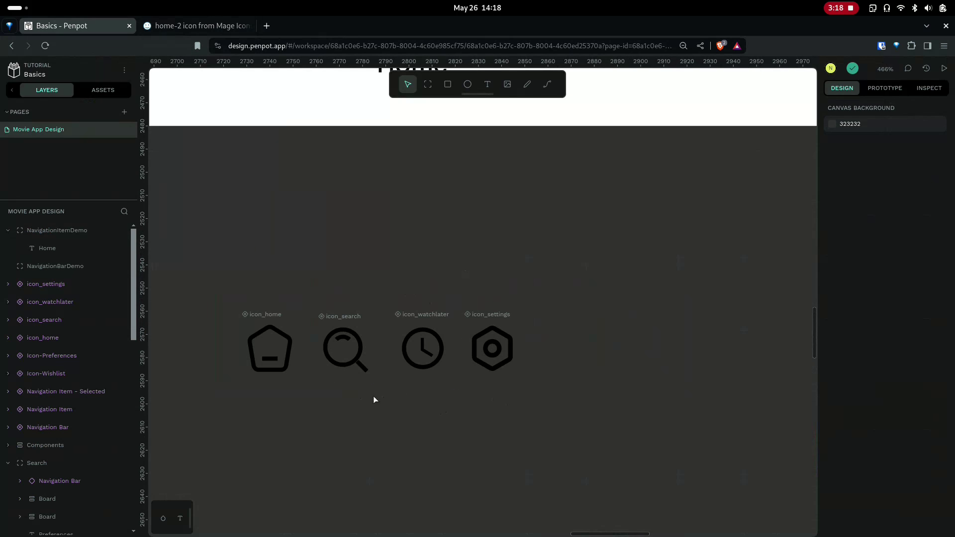
Step: Check the home, search, watch-later and settings icon components one by one
click(265, 315)
click(348, 316)
click(420, 315)
click(500, 316)
scroll(402, 350, down, 6)
scroll(398, 398, up, 2)
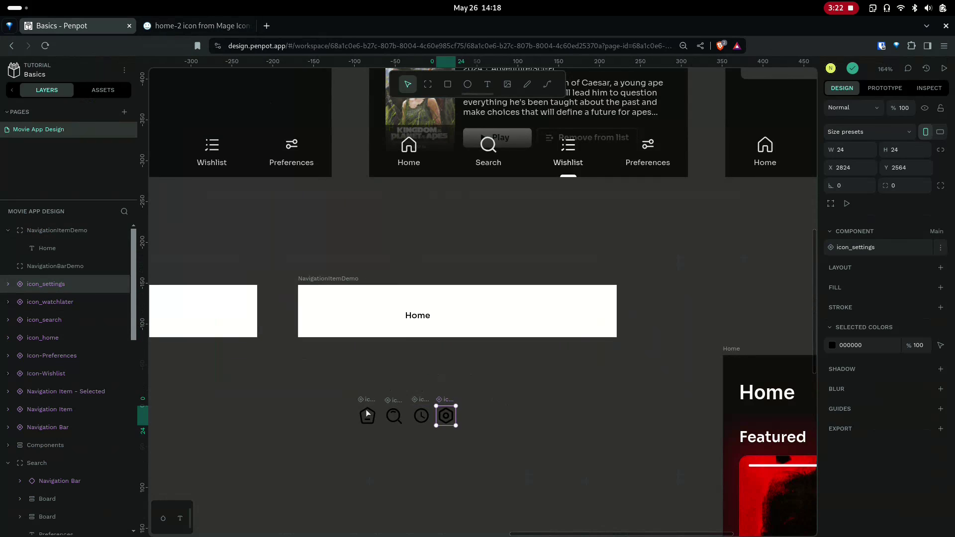
click(370, 402)
scroll(371, 393, down, 1)
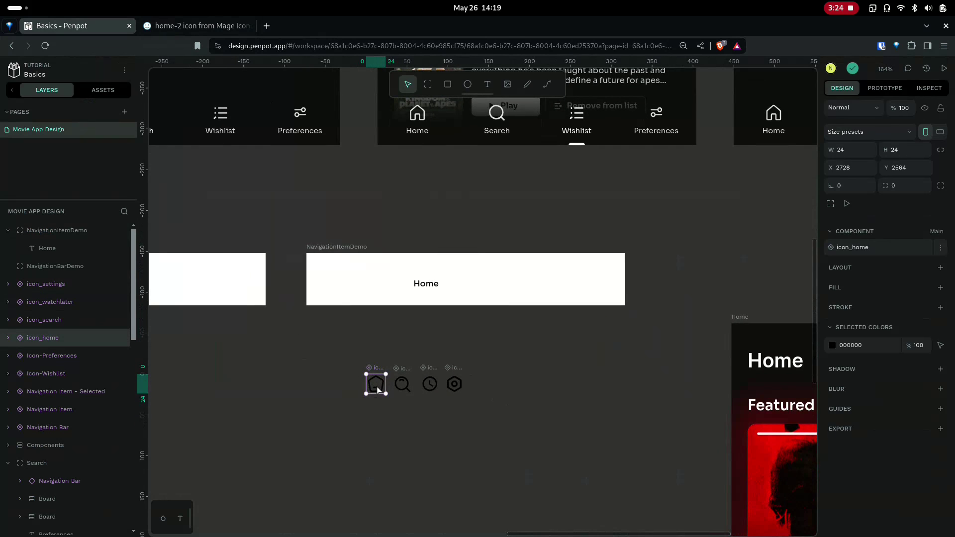
scroll(372, 381, up, 8)
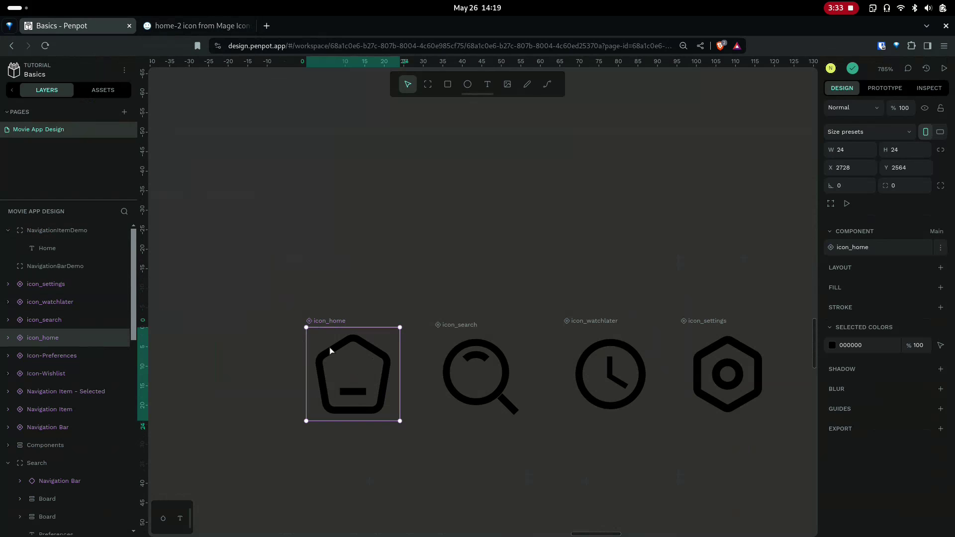
Step: Duplicate icon_home and drop the copy into NavigationItemDemo over the Home label
key(ctrl+d)
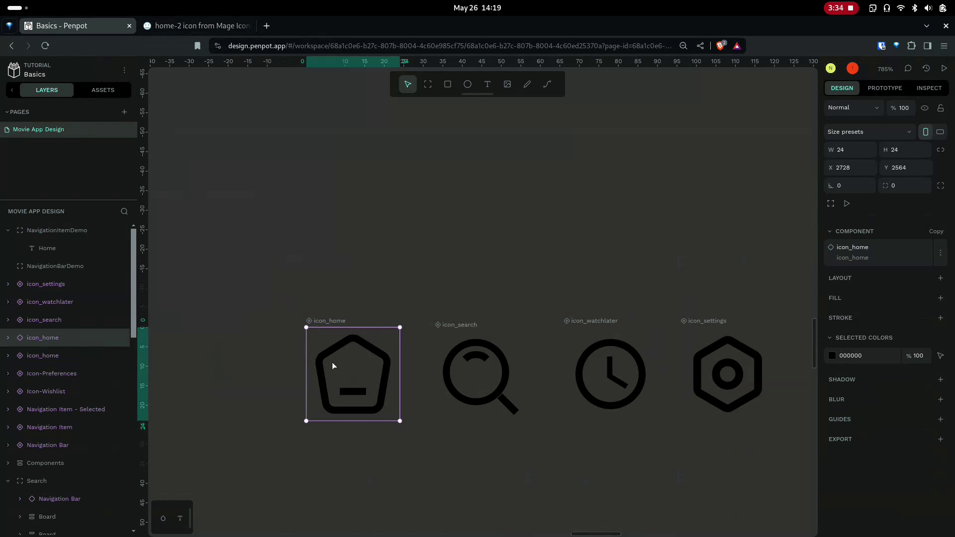
drag(353, 344, 392, 213)
scroll(414, 263, down, 5)
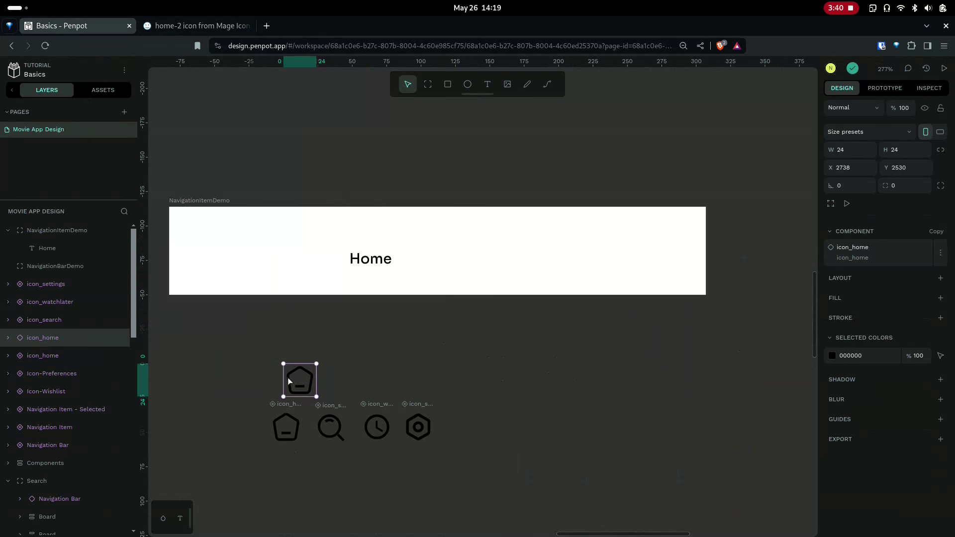
drag(291, 375, 374, 247)
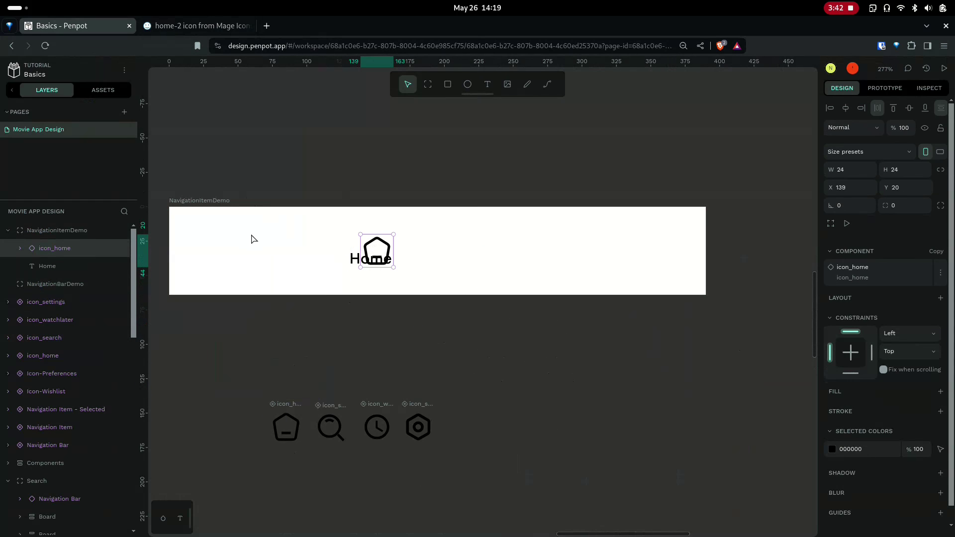
click(208, 201)
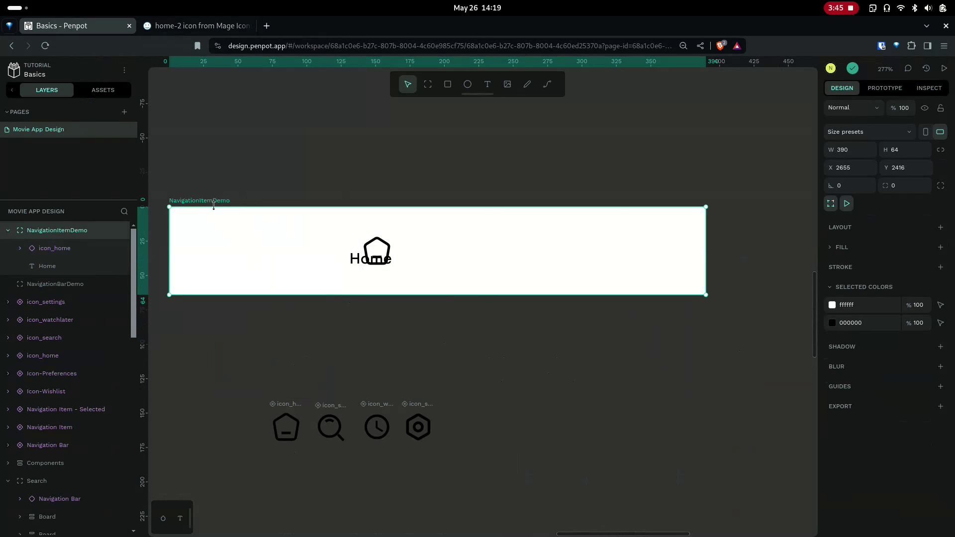
Step: Add a centred flex layout to NavigationItemDemo with gap 4 and 0 vertical and horizontal padding
click(941, 227)
click(921, 247)
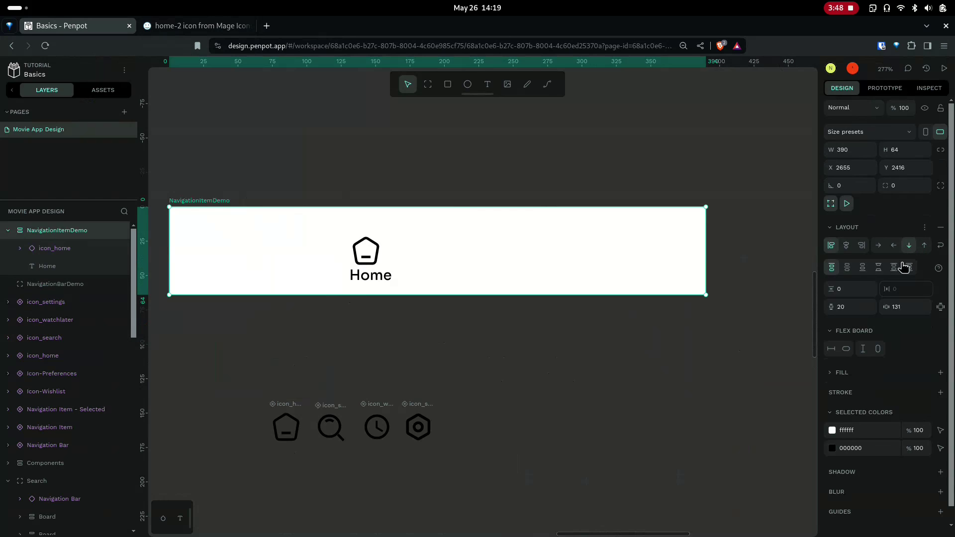
click(846, 246)
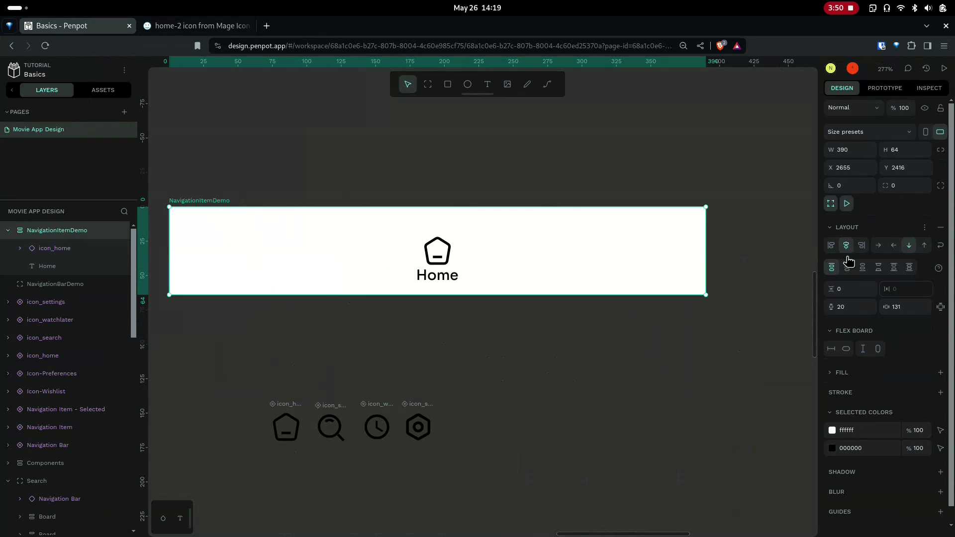
click(847, 268)
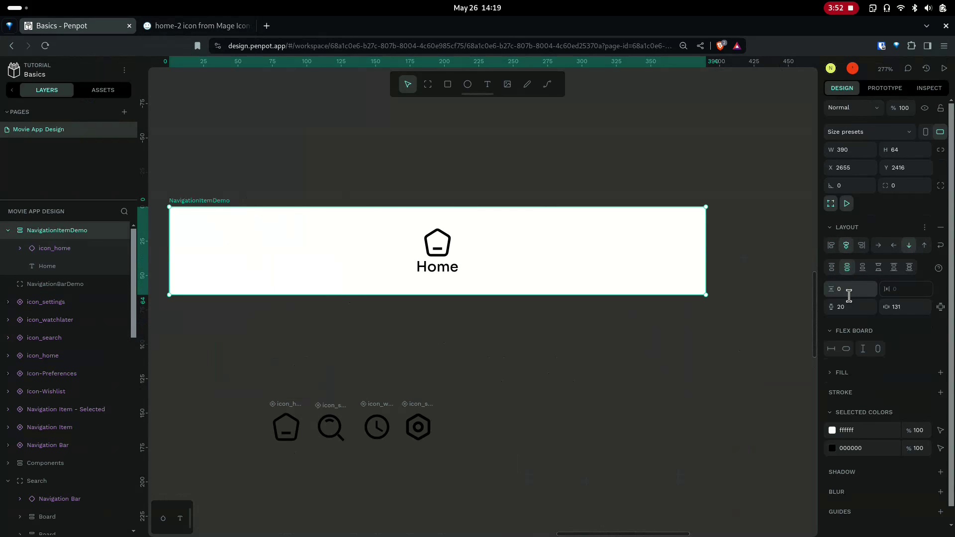
click(846, 293)
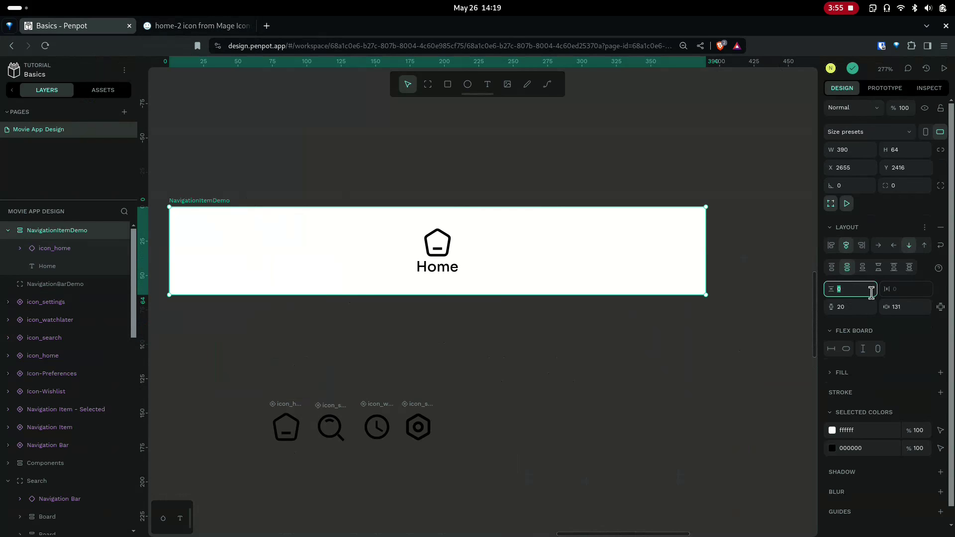
text(4)
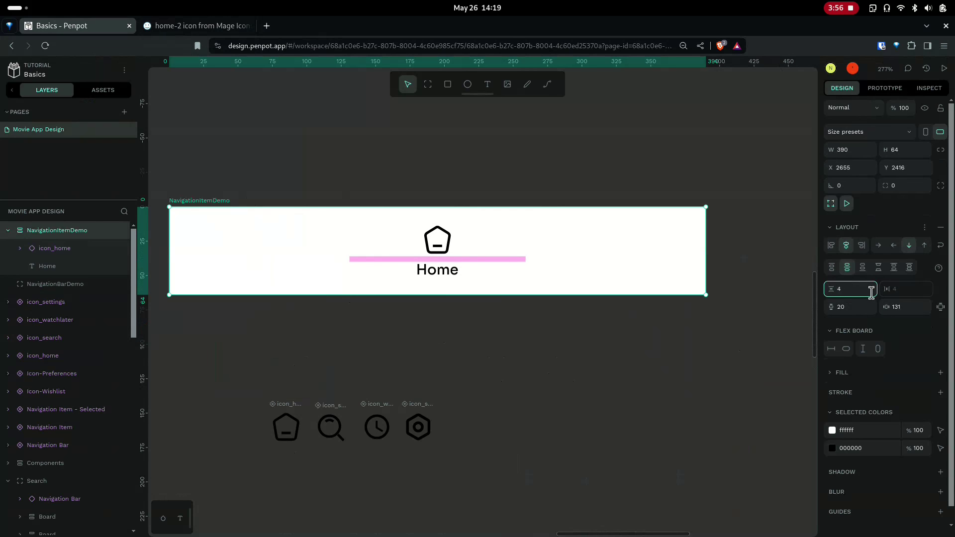
click(854, 307)
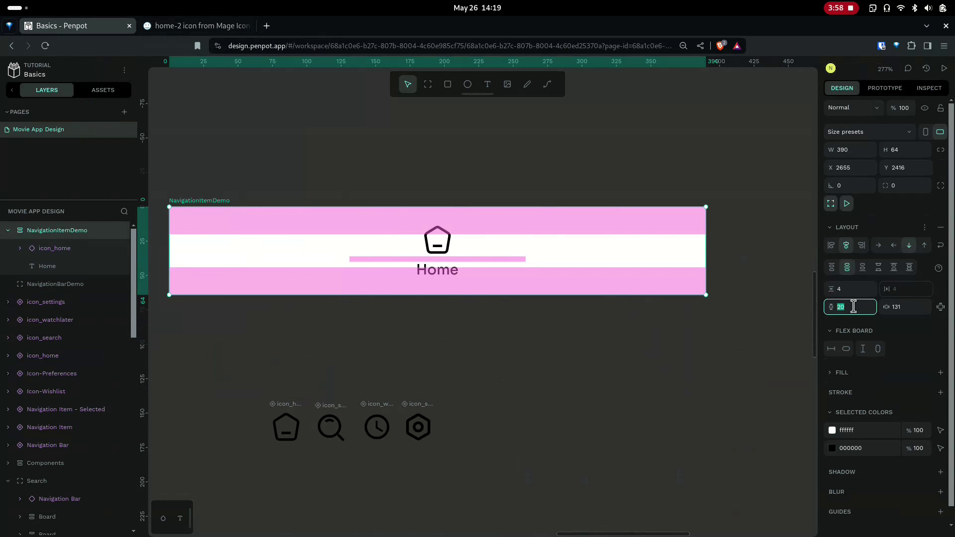
text(0)
key(Tab)
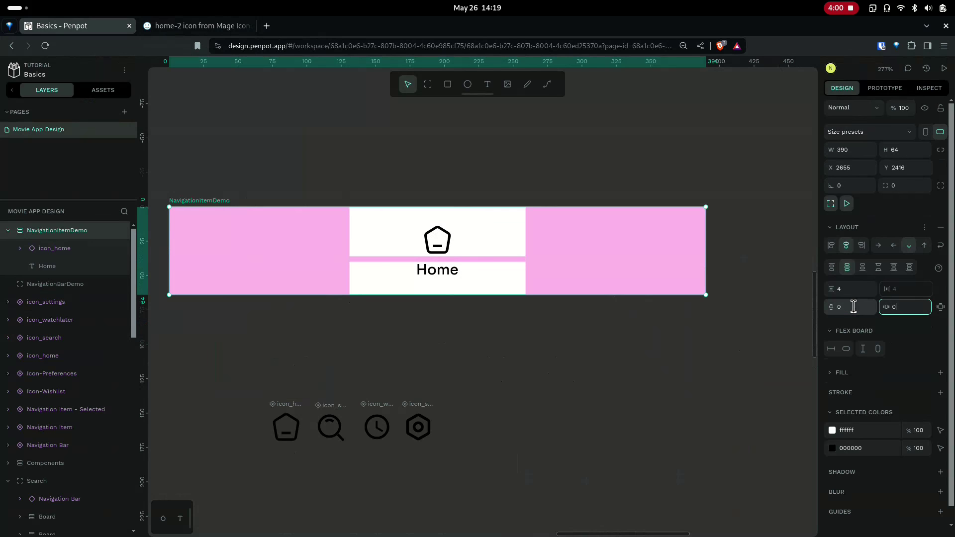
text(0)
key(Return)
click(689, 365)
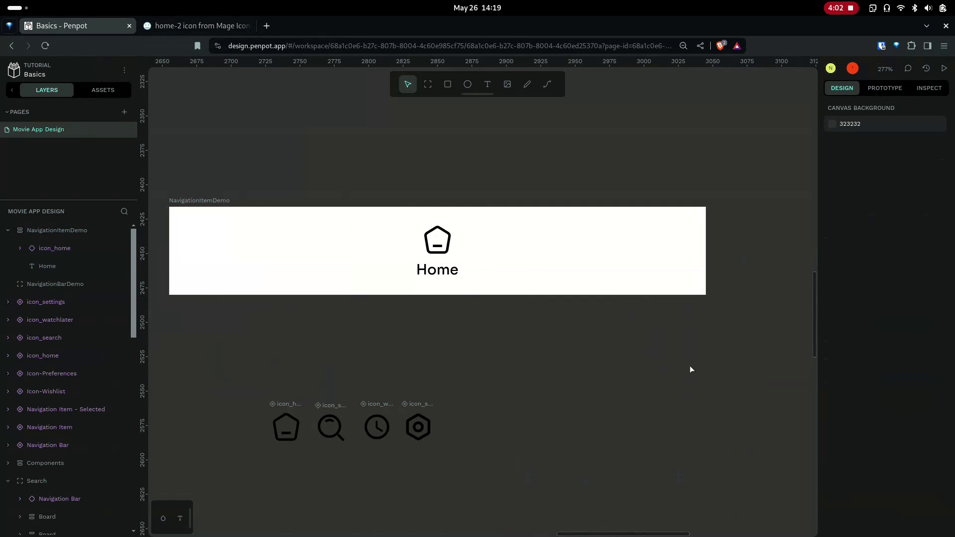
click(199, 201)
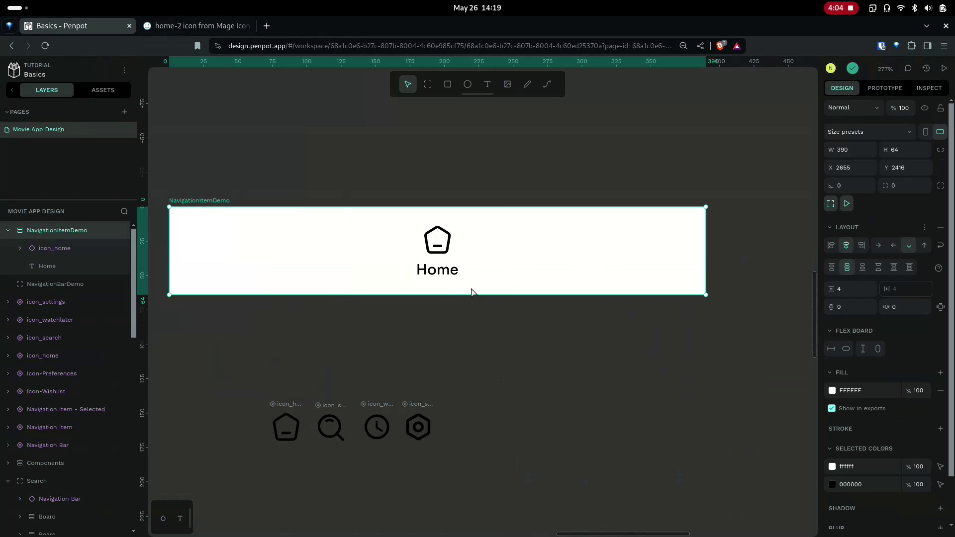
Step: Make the NavigationItemDemo board a main component
scroll(466, 295, down, 5)
scroll(390, 306, right, 2)
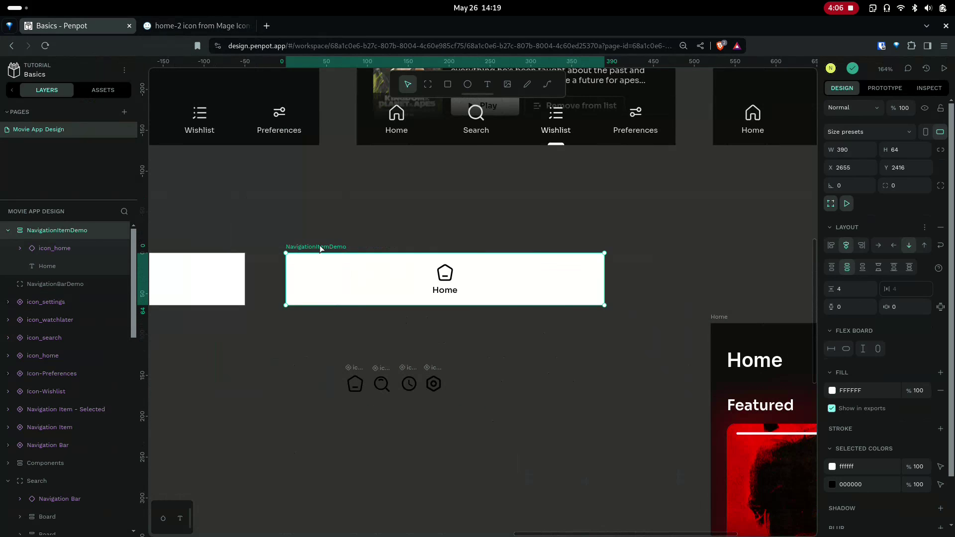
right_click(326, 275)
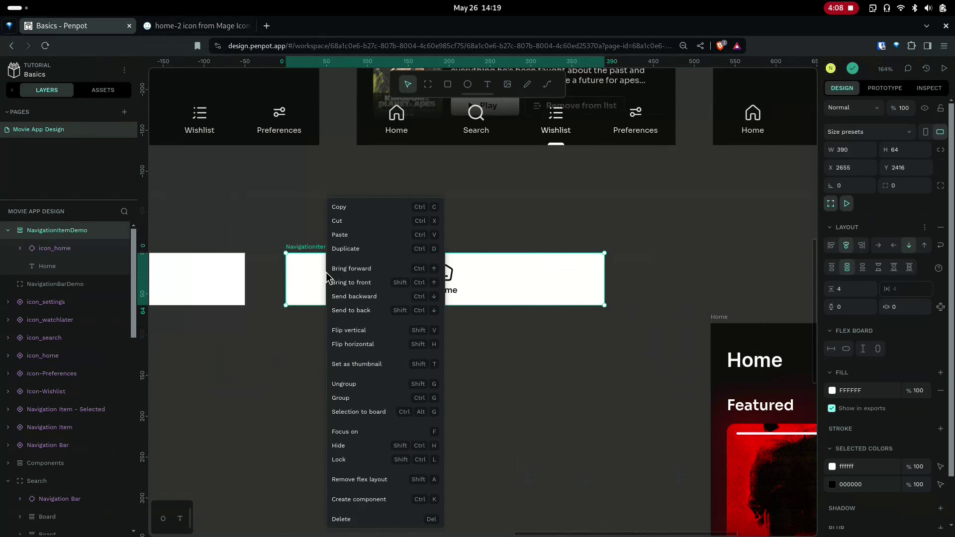
click(363, 499)
Step: Duplicate the navigation item and move one instance below NavigationBarDemo
scroll(488, 358, left, 5)
scroll(488, 359, down, 1)
scroll(564, 251, left, 3)
scroll(564, 251, up, 1)
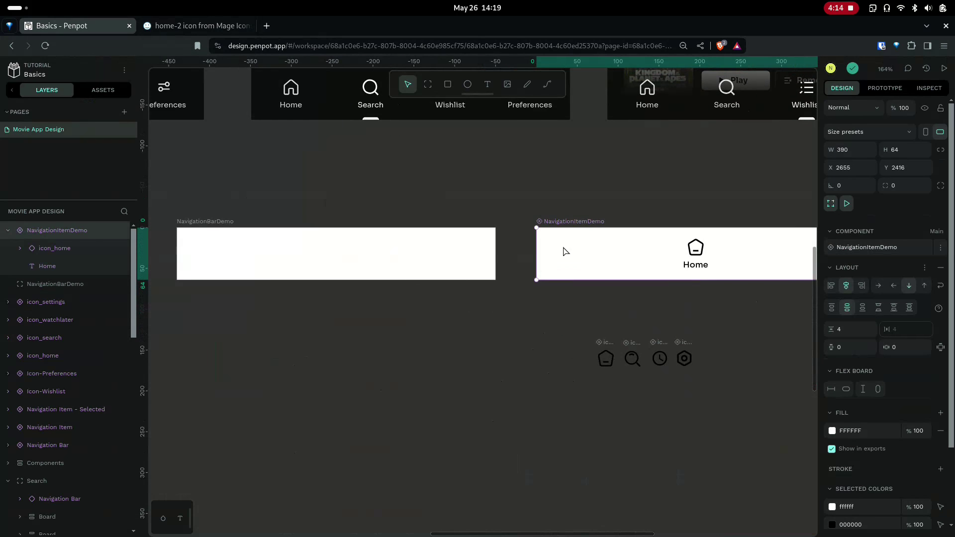
right_click(575, 221)
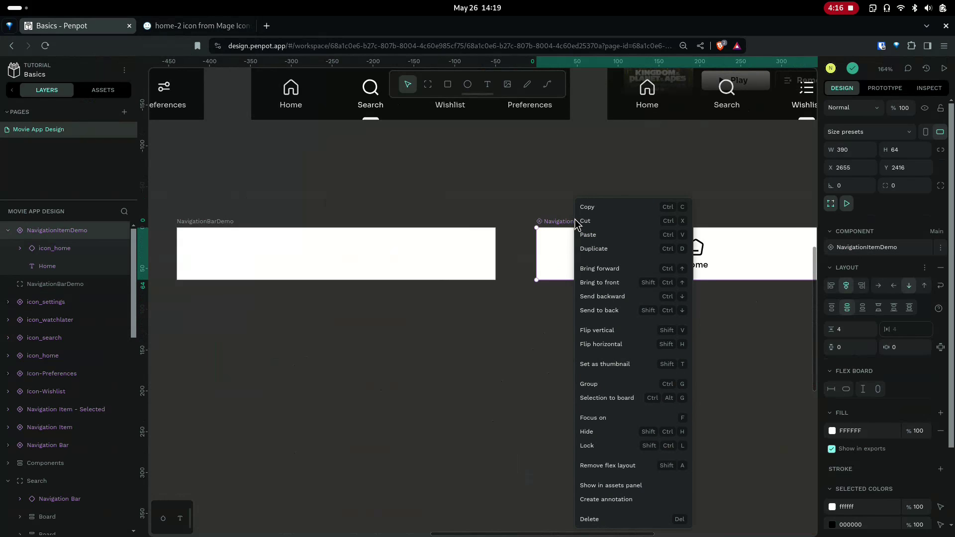
click(597, 250)
drag(575, 225, 223, 337)
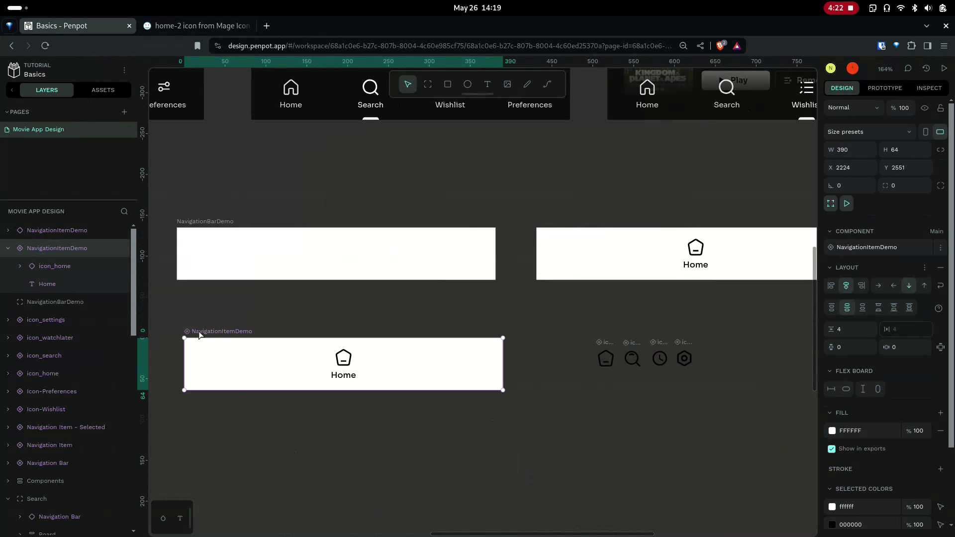
click(605, 229)
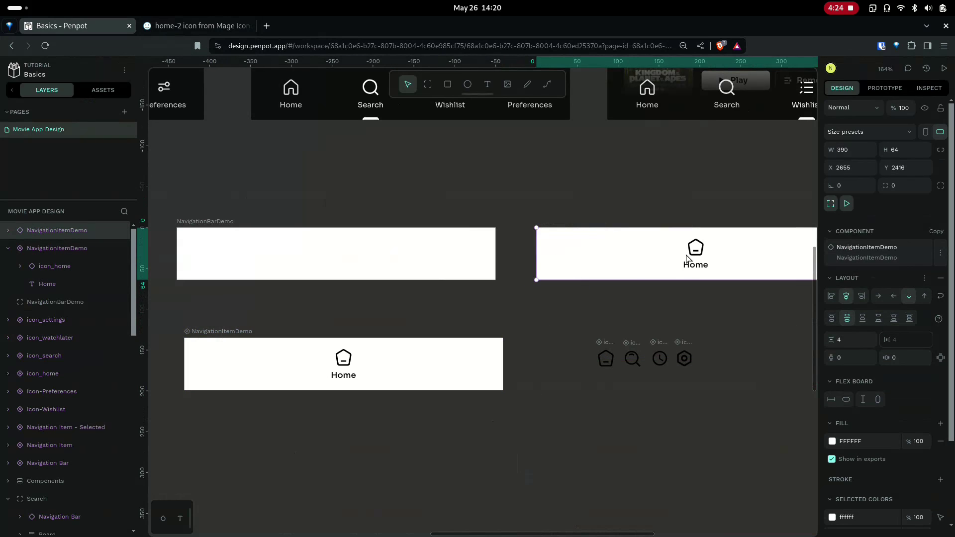
Step: Drag the NavigationItemDemo instance into NavigationBarDemo and add a flex layout to the bar
drag(695, 269, 368, 265)
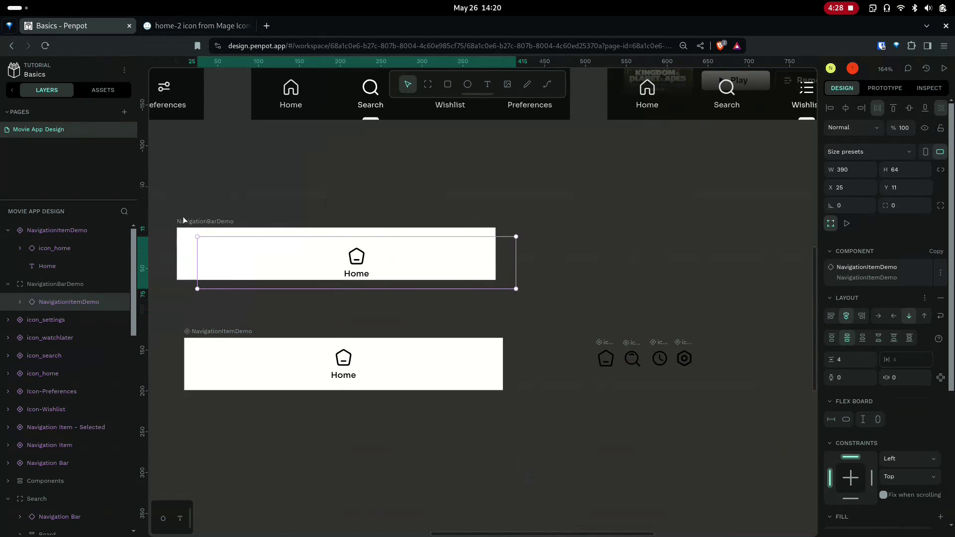
click(197, 225)
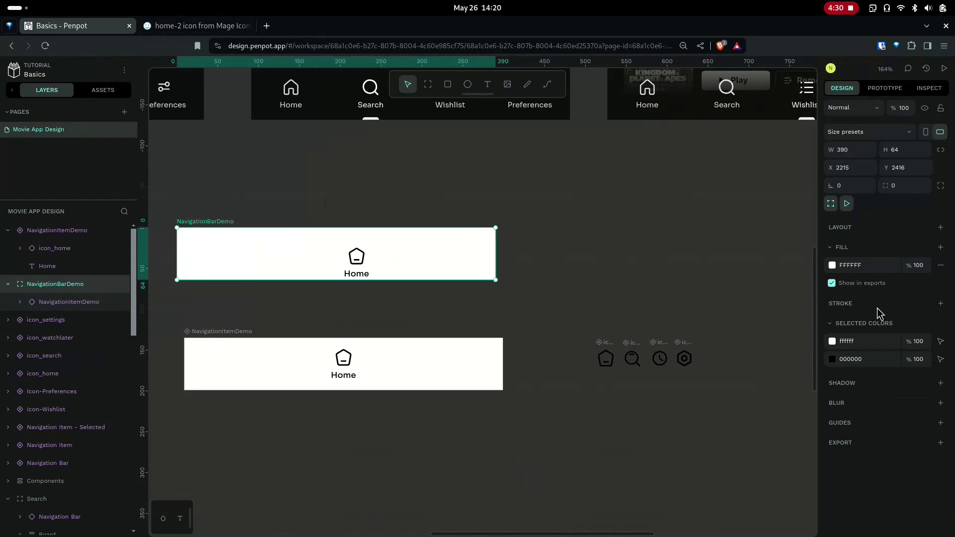
click(942, 229)
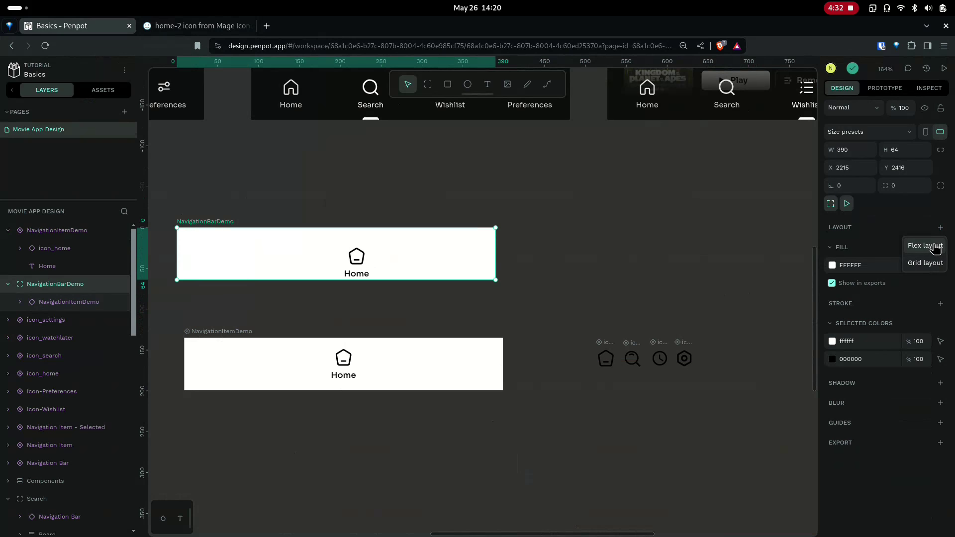
click(933, 245)
Step: Centre the bar's align and justify, set its padding to 0, then select the nested item
click(846, 245)
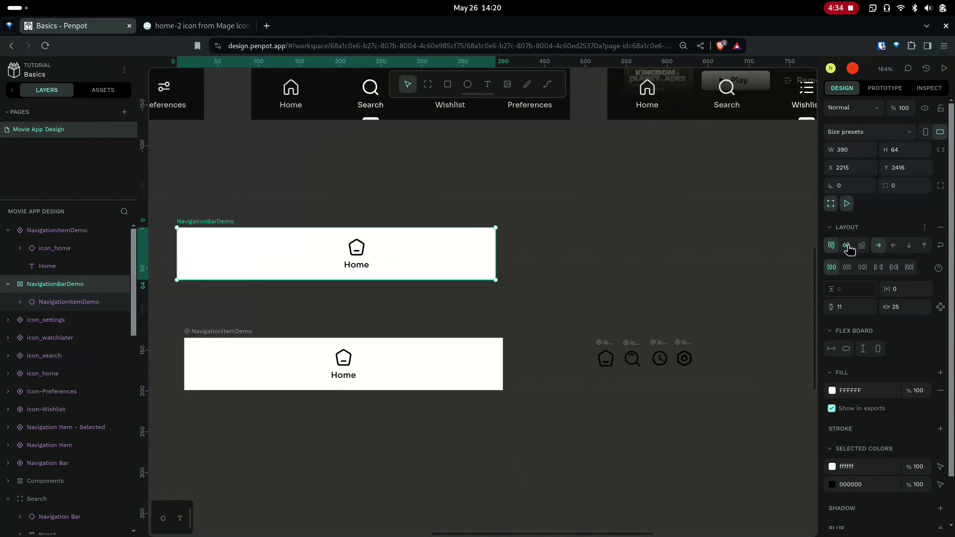
click(847, 269)
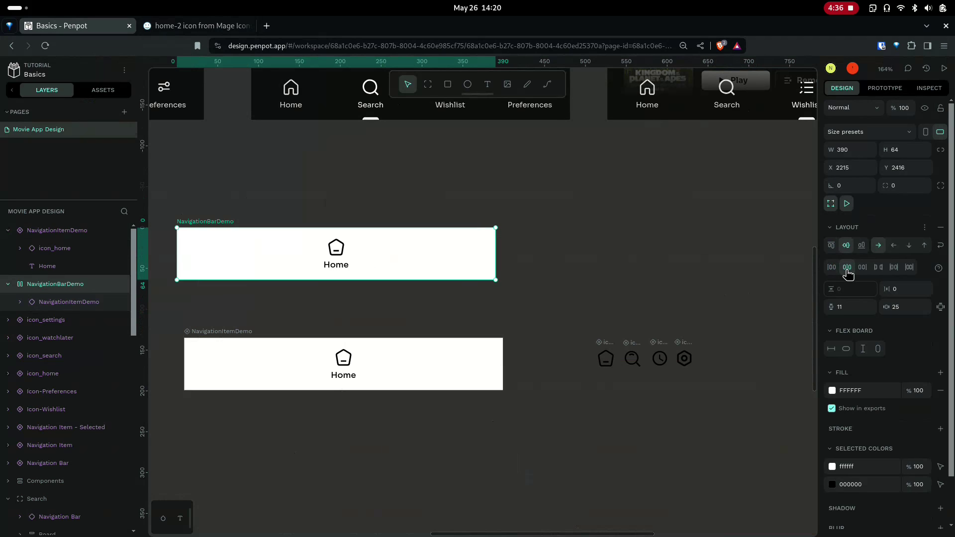
click(862, 307)
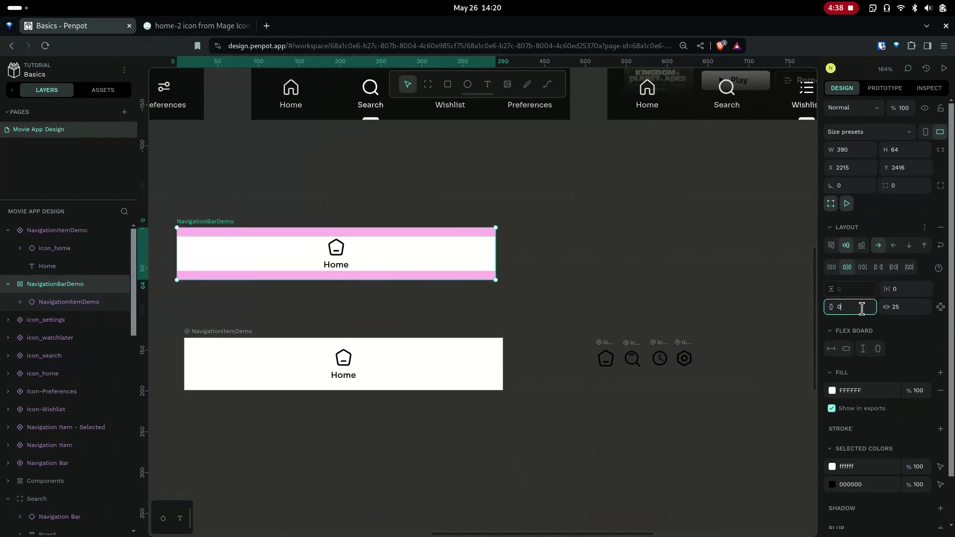
text(0)
key(Return)
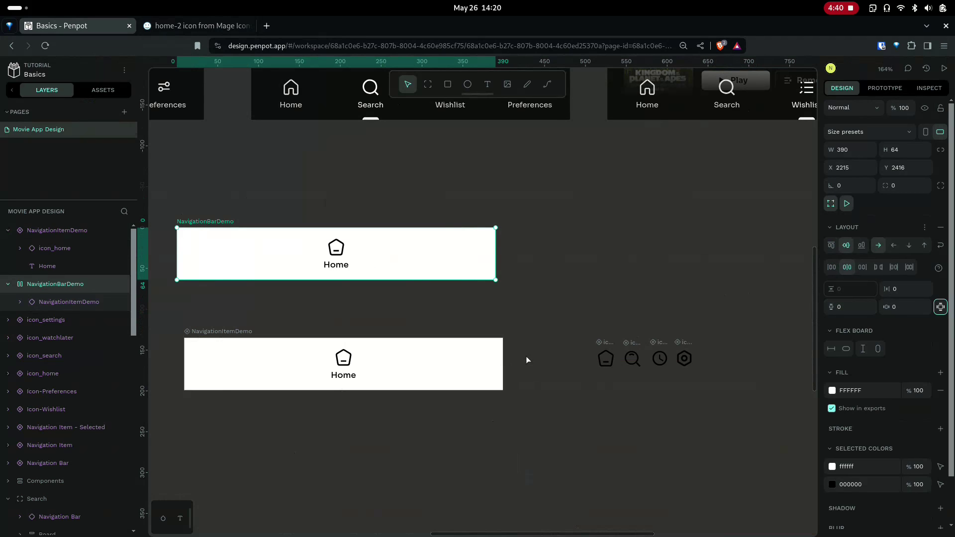
click(547, 346)
click(216, 222)
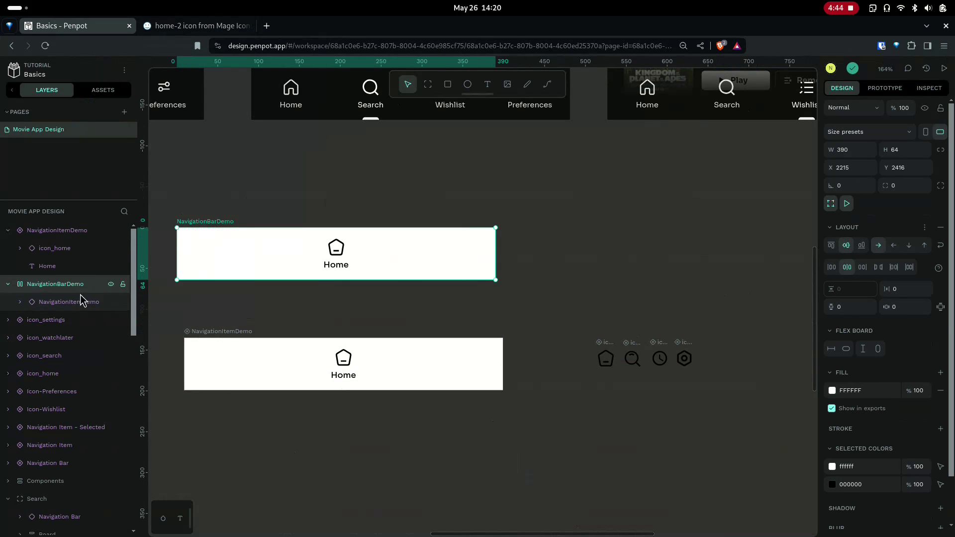
click(69, 302)
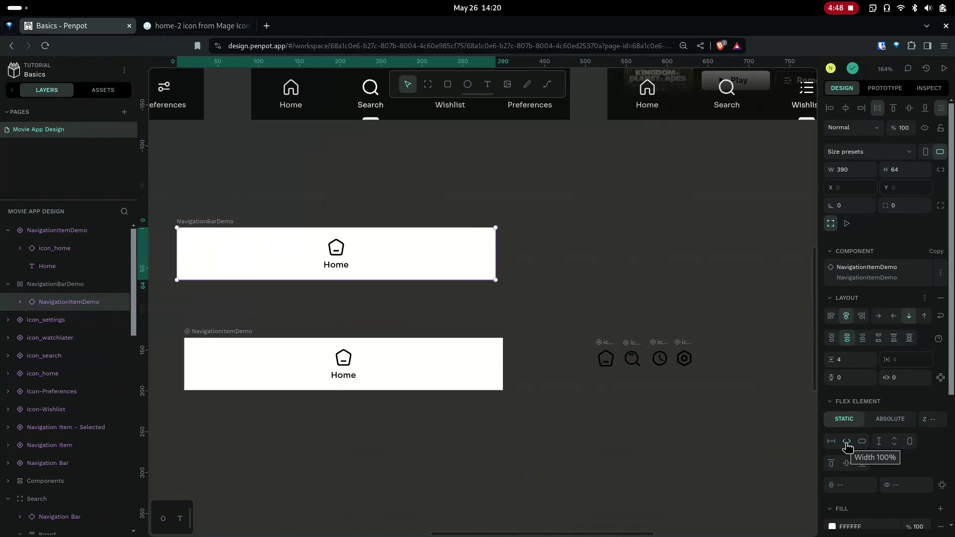
Step: Make the item fill the bar's width and duplicate it until four Home items sit side by side
click(847, 442)
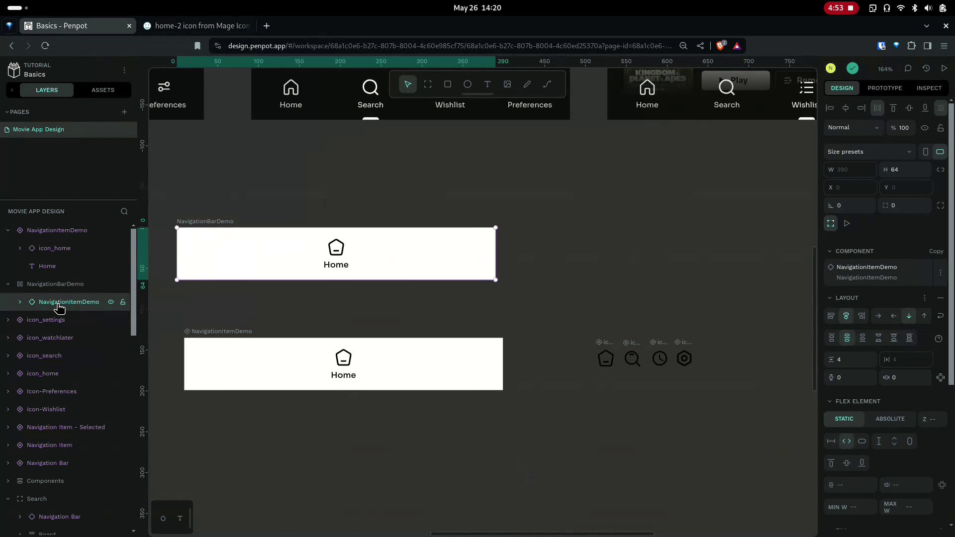
key(ctrl+d)
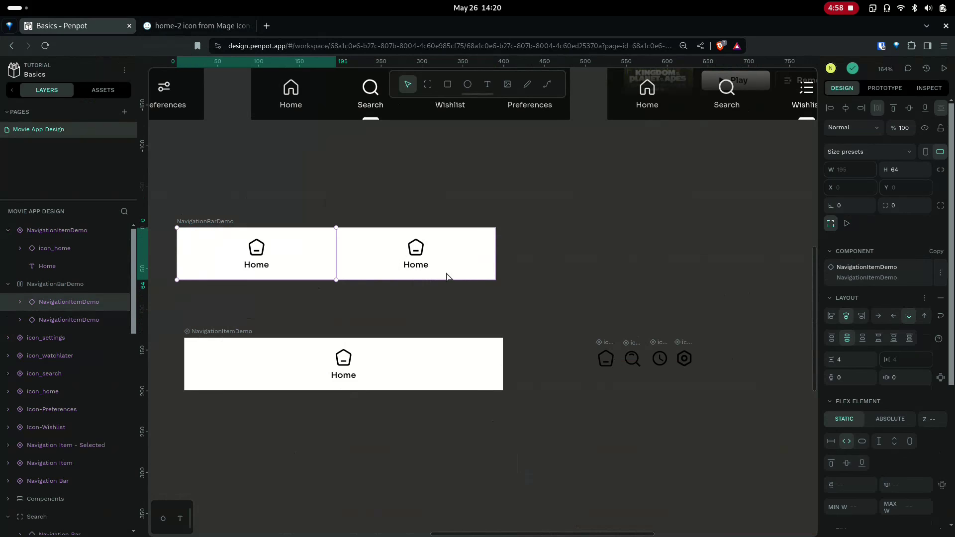
key(ctrl+d)
key(ctrl+d)
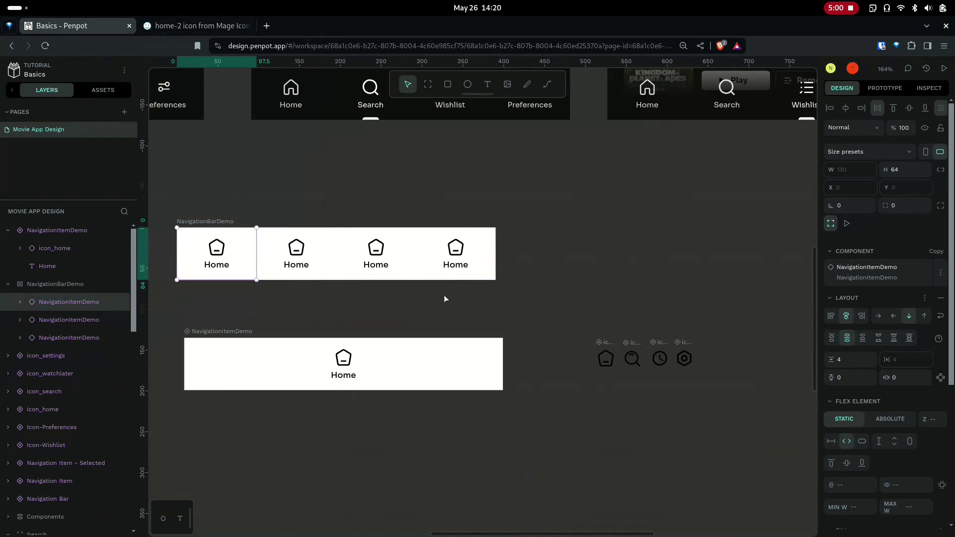
drag(312, 317, 346, 312)
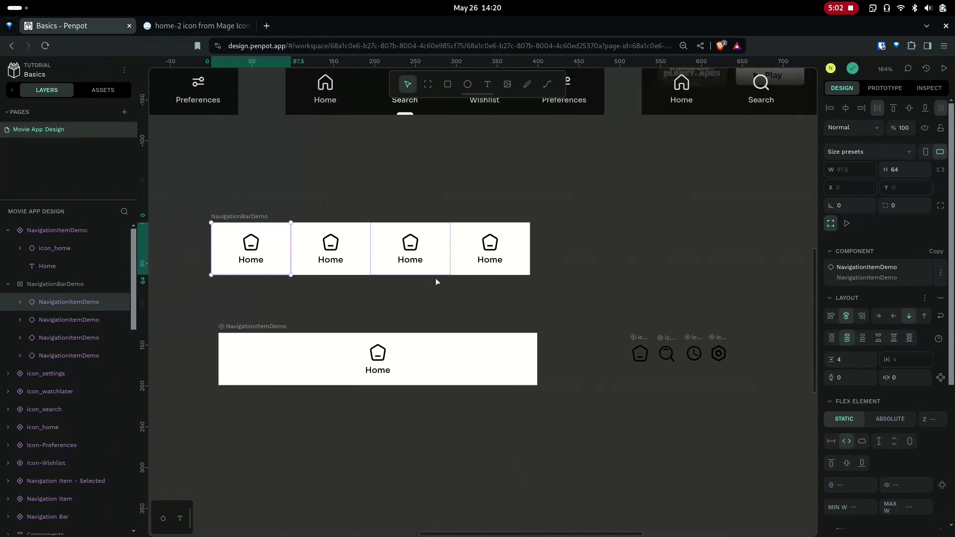
Step: Replace the Home text in items two, three and four with 'Search', 'Wishlist' and 'Settings'
ctrl+click(338, 264)
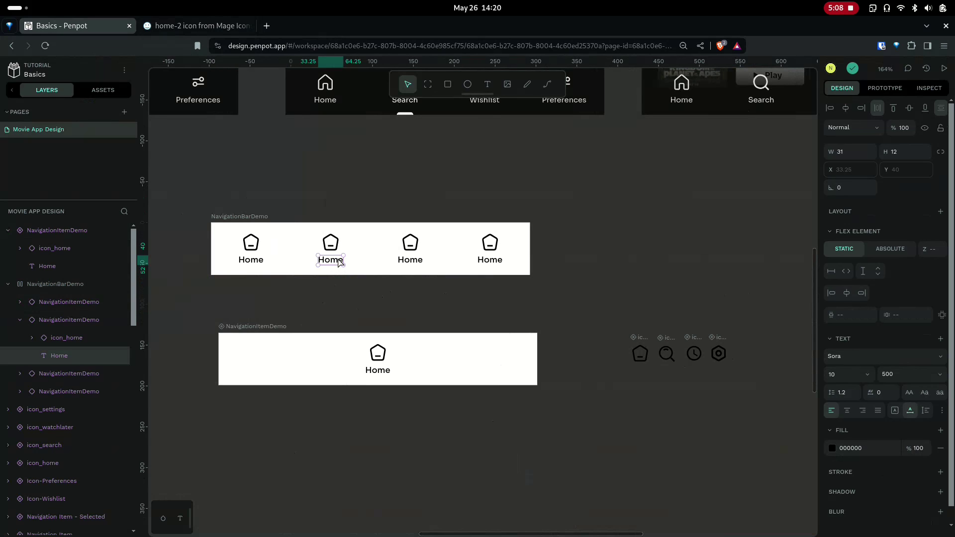
key(Return)
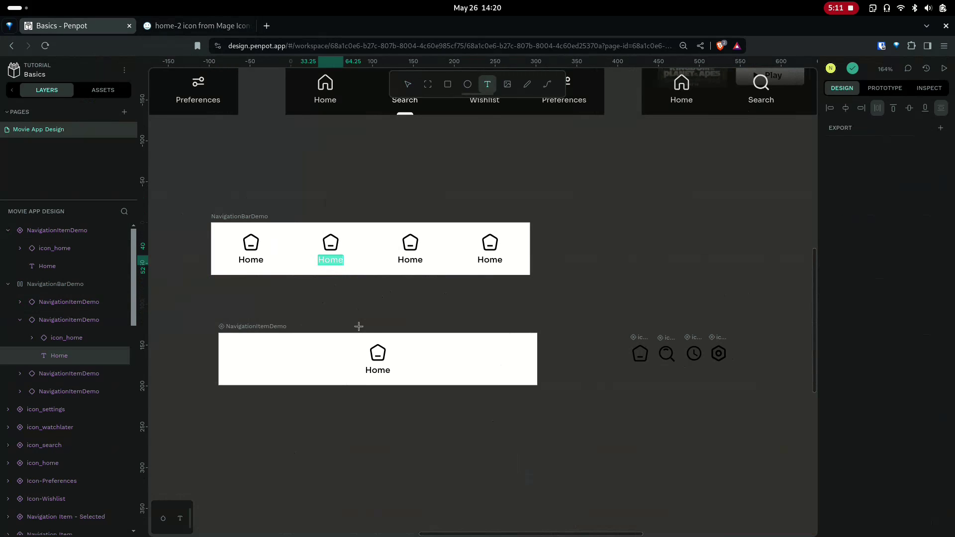
text(Search)
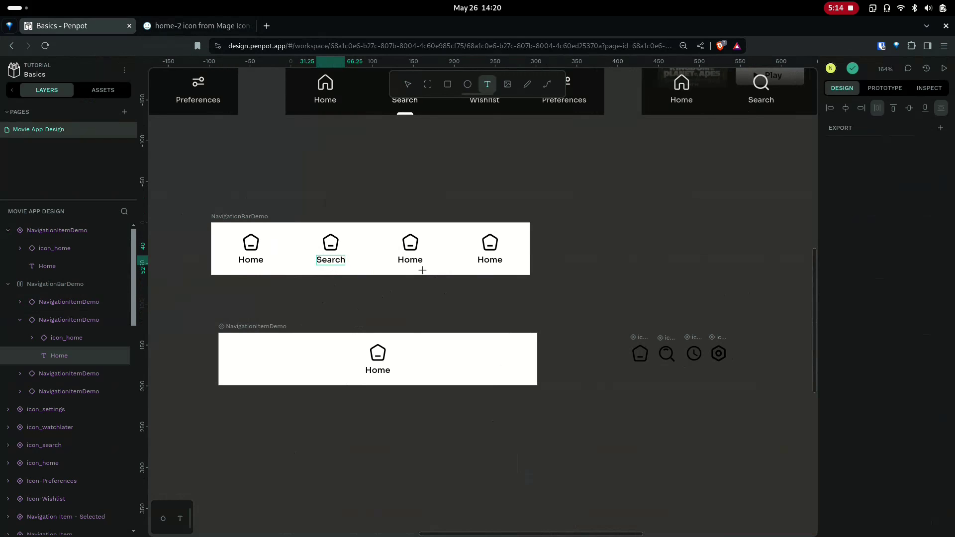
key(Escape)
double_click(413, 262)
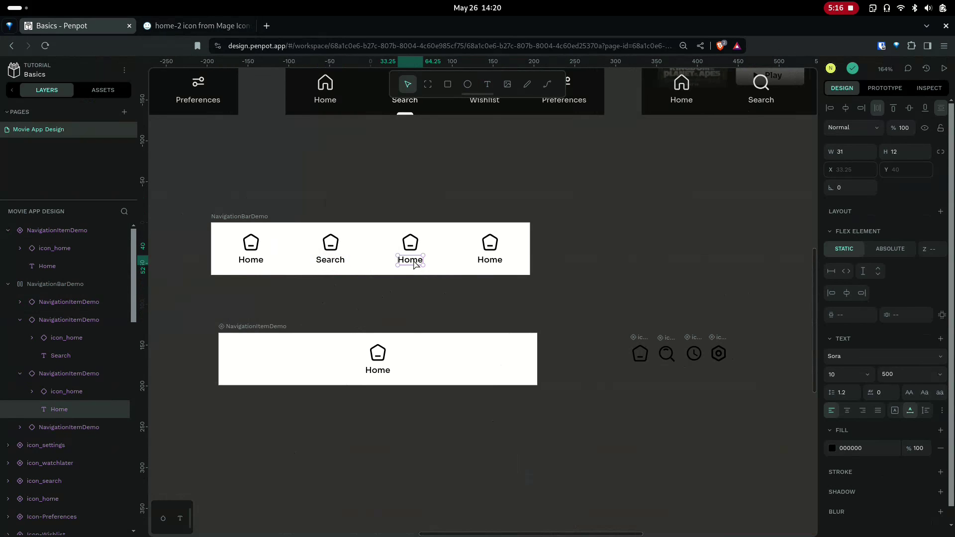
double_click(413, 259)
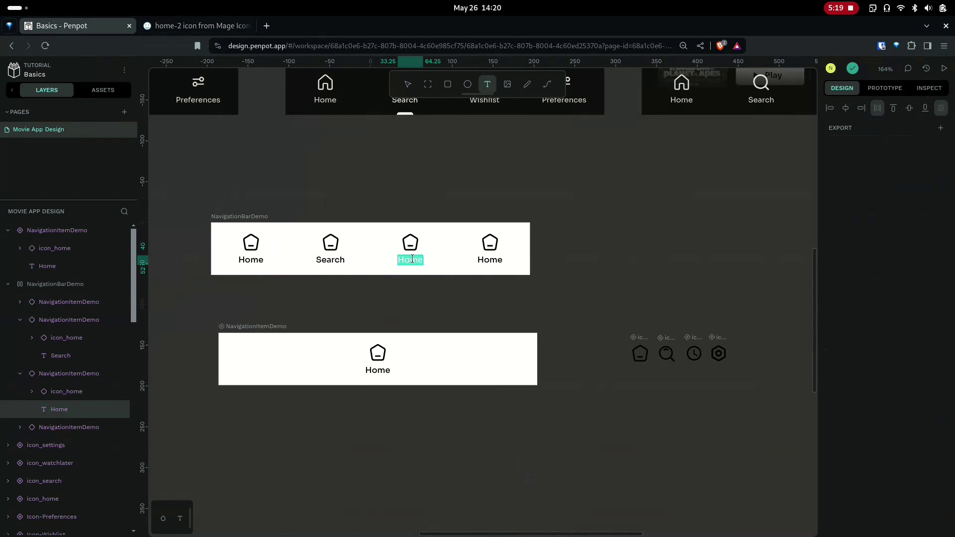
text(Wishlist)
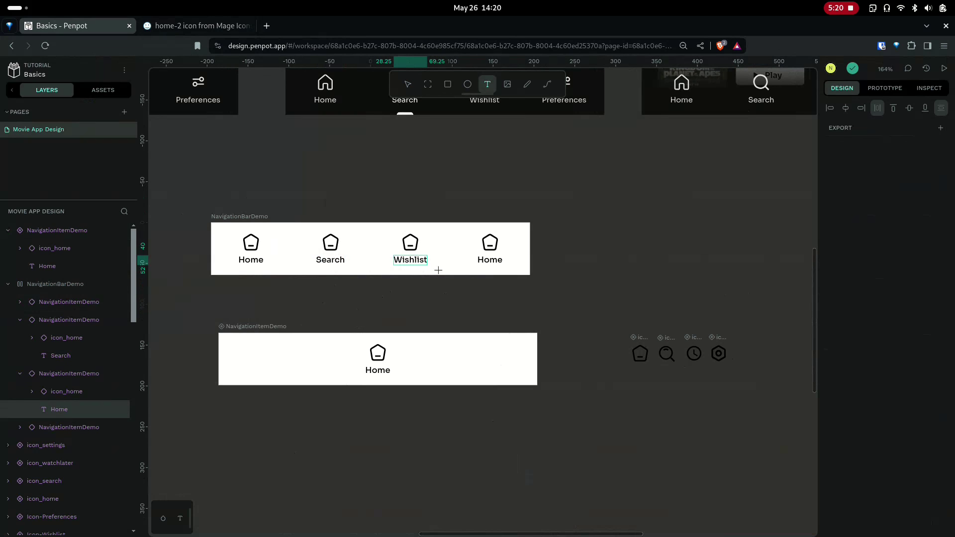
key(Escape)
double_click(490, 259)
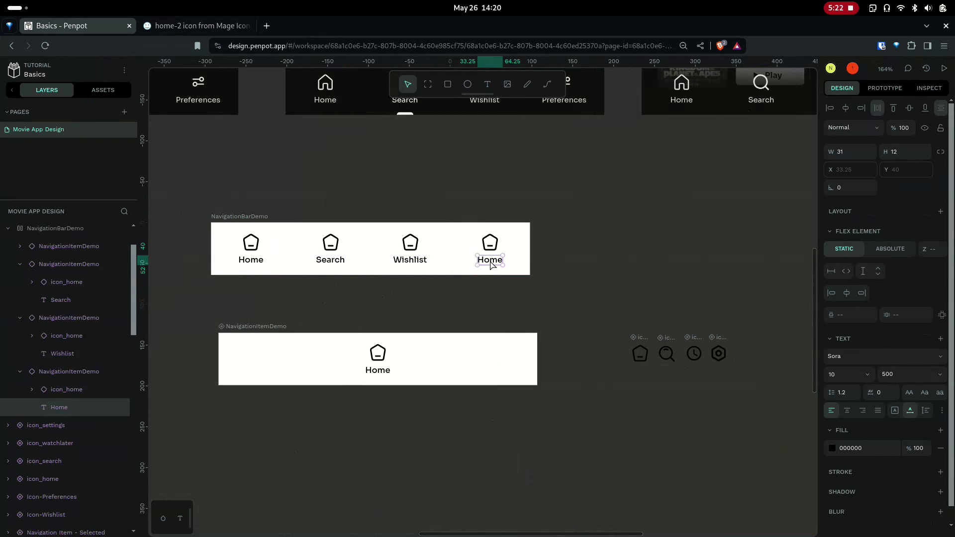
double_click(489, 259)
text(Settings)
key(Escape)
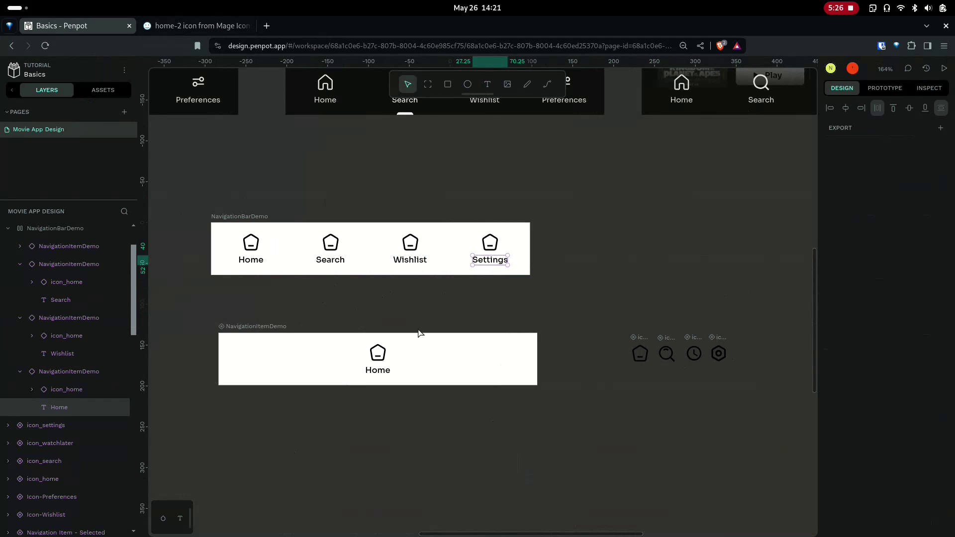
Step: Swap the Search item's icon_home component for icon_search
click(419, 314)
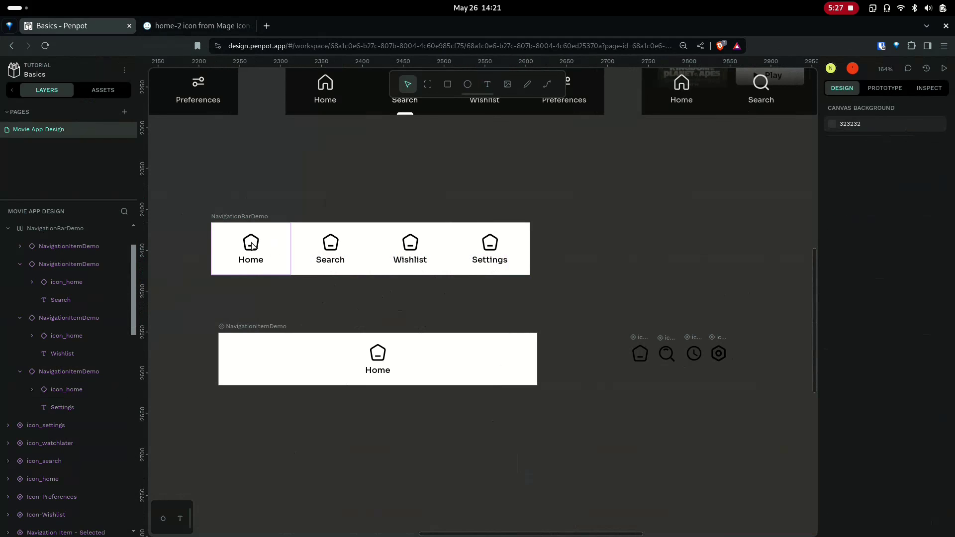
ctrl+click(330, 243)
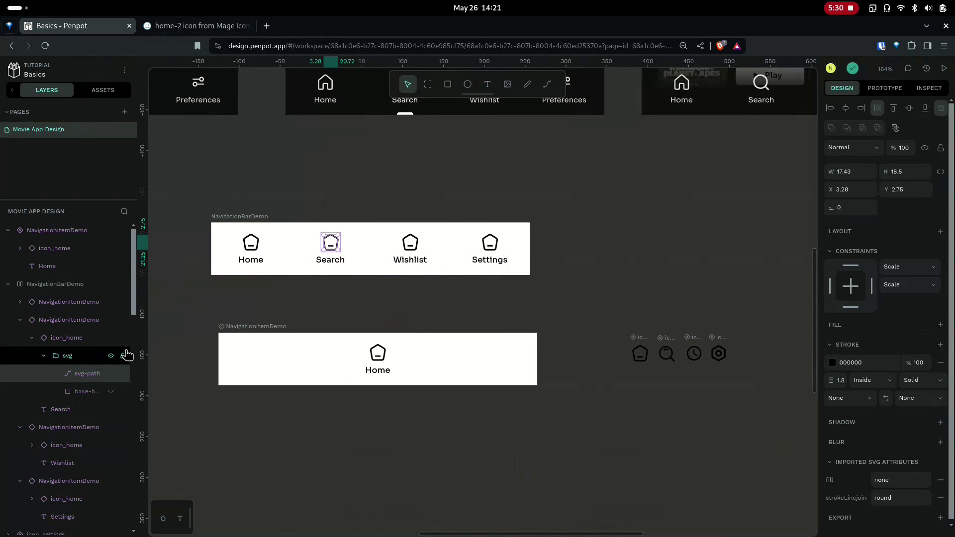
click(67, 338)
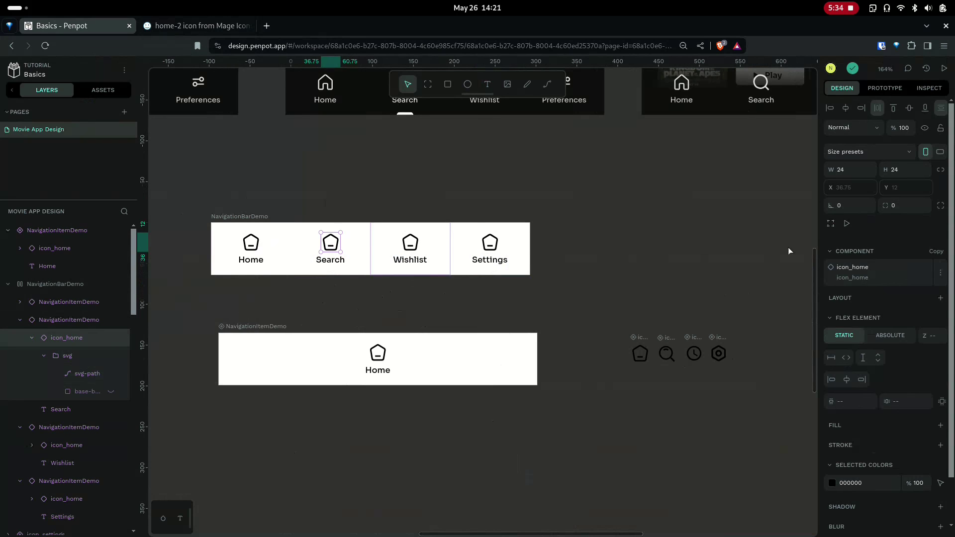
click(946, 277)
click(897, 279)
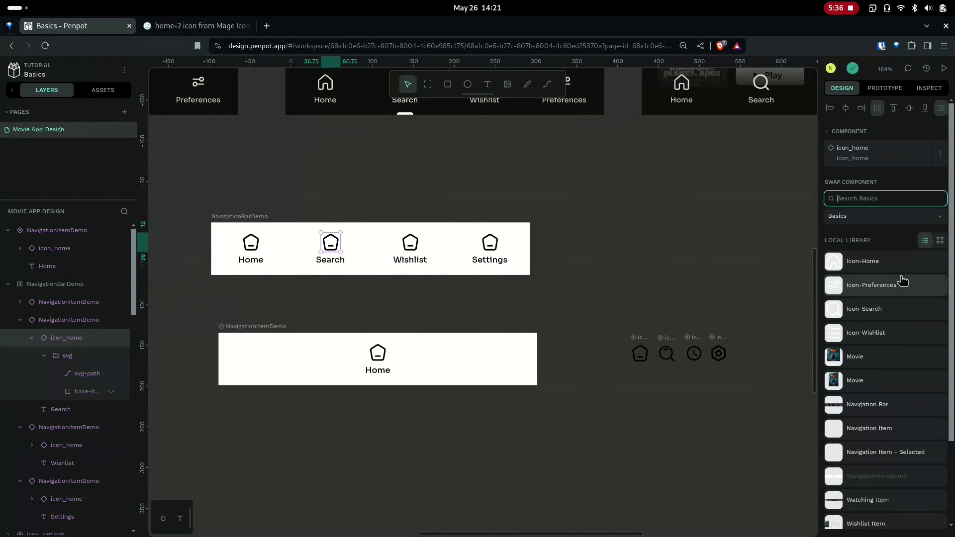
scroll(876, 343, down, 3)
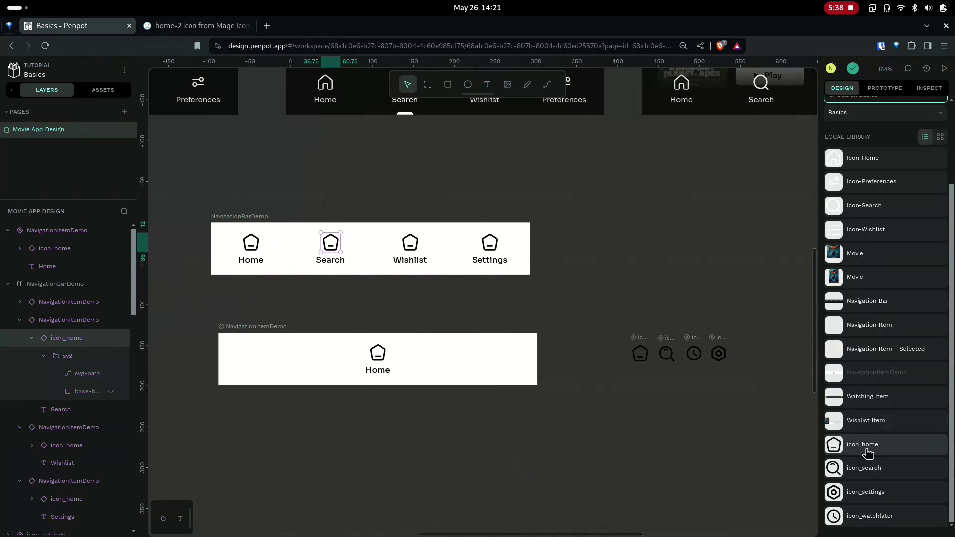
click(861, 472)
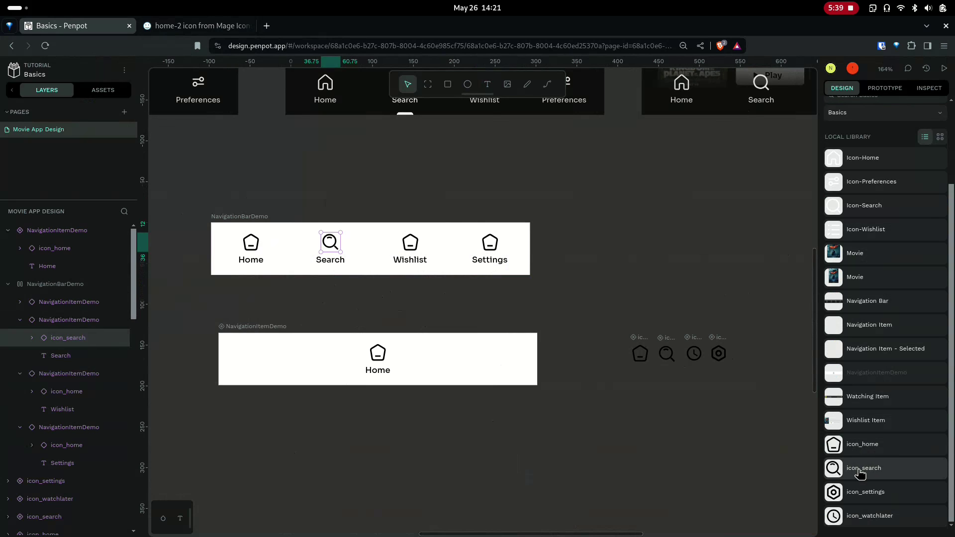
Step: Swap the Wishlist item's icon_home for the clock icon_watchlater
double_click(410, 243)
click(67, 360)
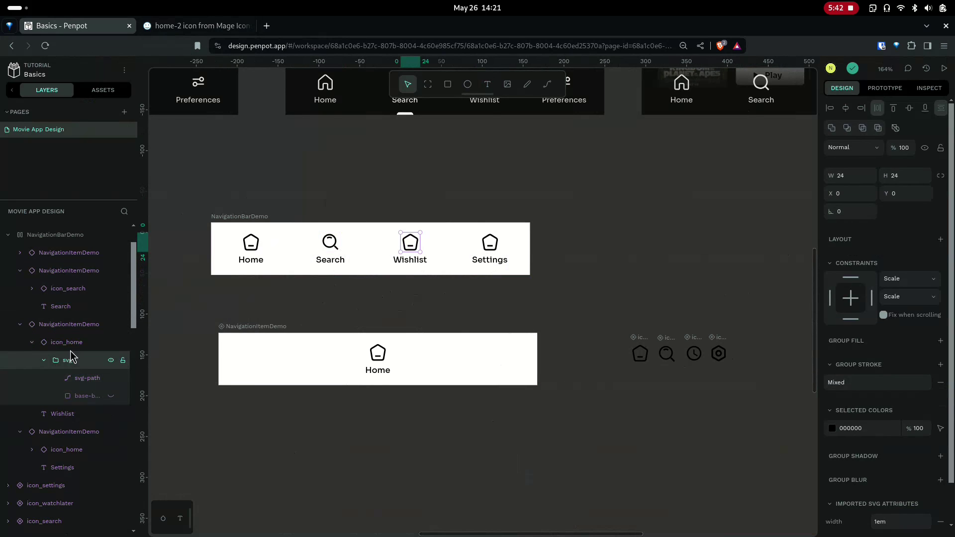
click(66, 342)
click(891, 279)
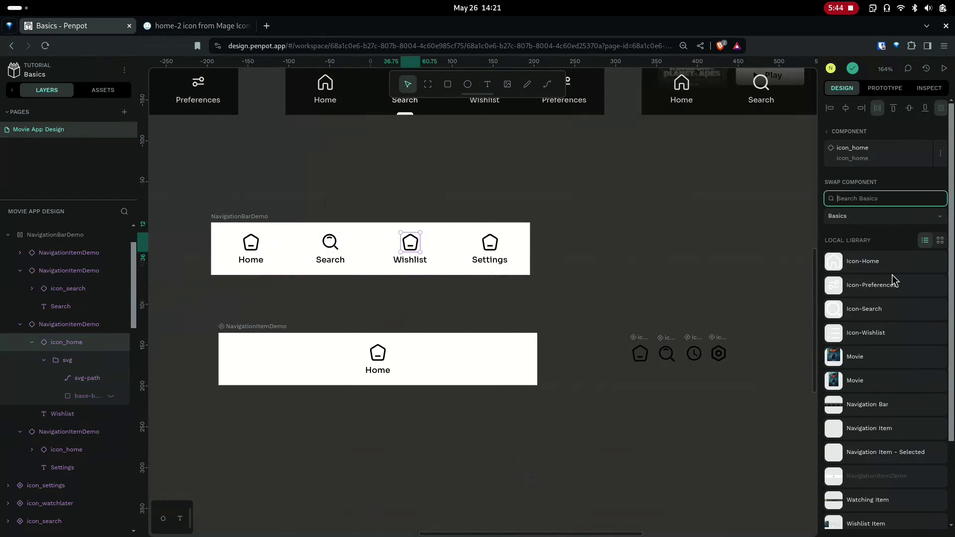
scroll(896, 422, down, 2)
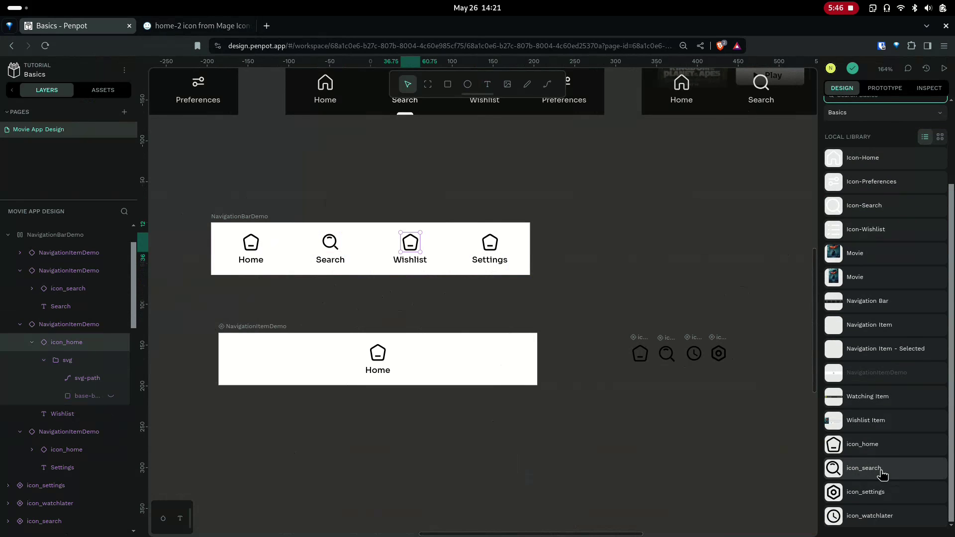
click(872, 520)
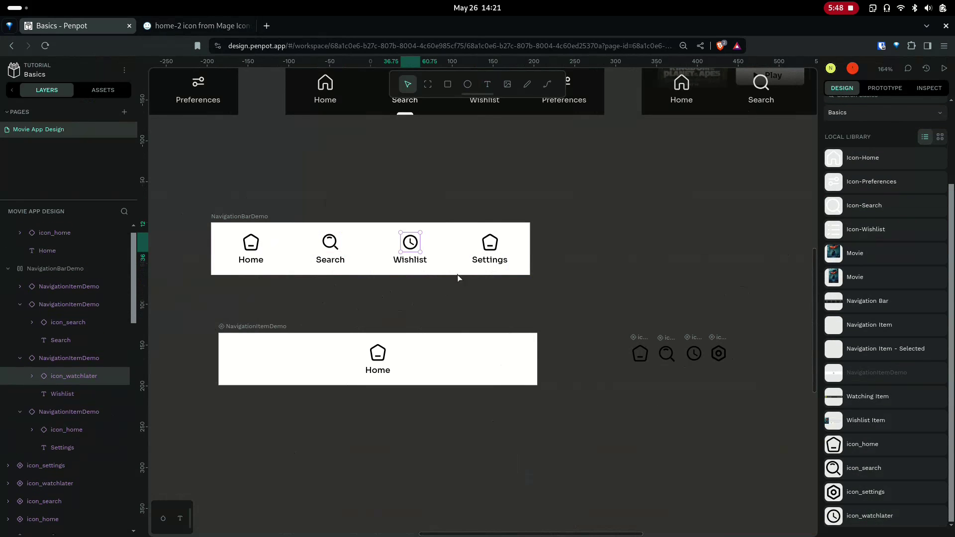
Step: Swap the Settings item's icon_home for icon_settings
double_click(492, 251)
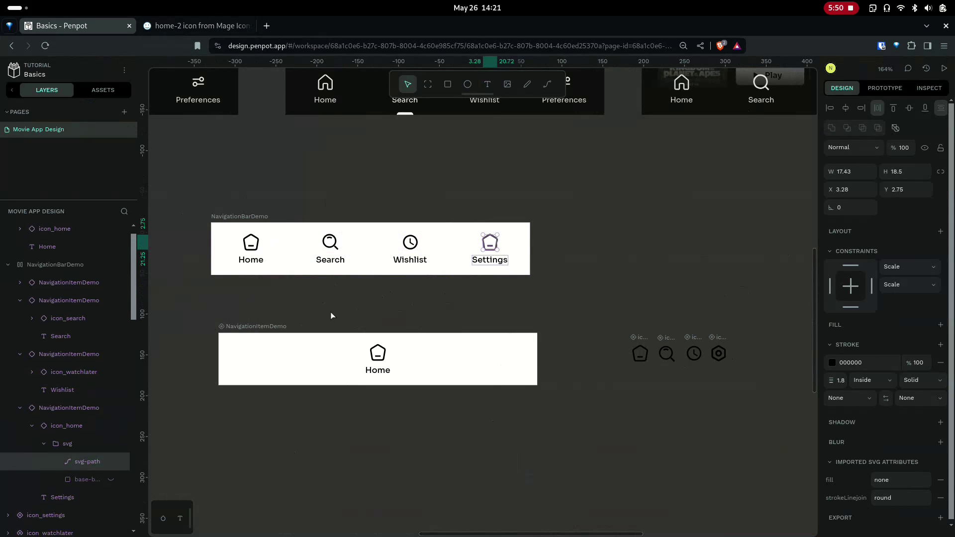
click(69, 343)
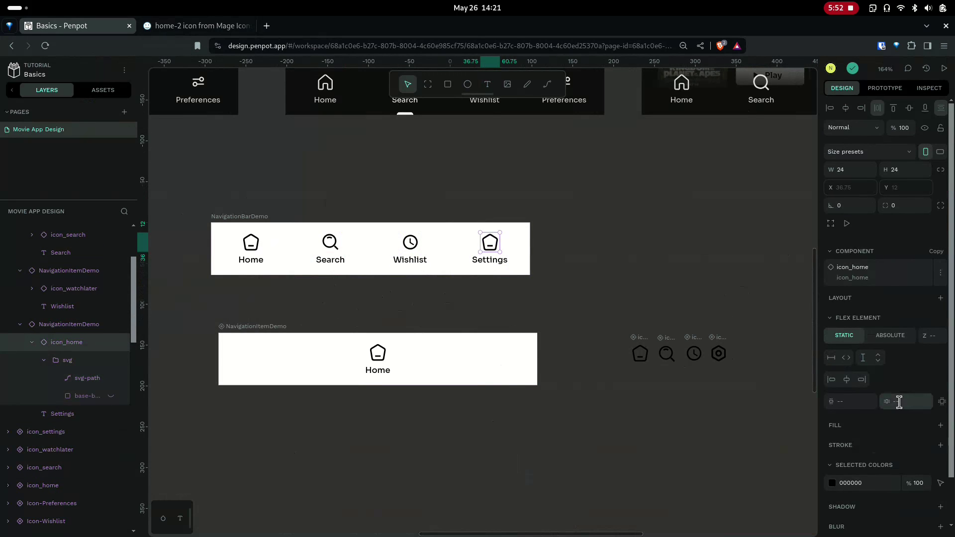
click(873, 303)
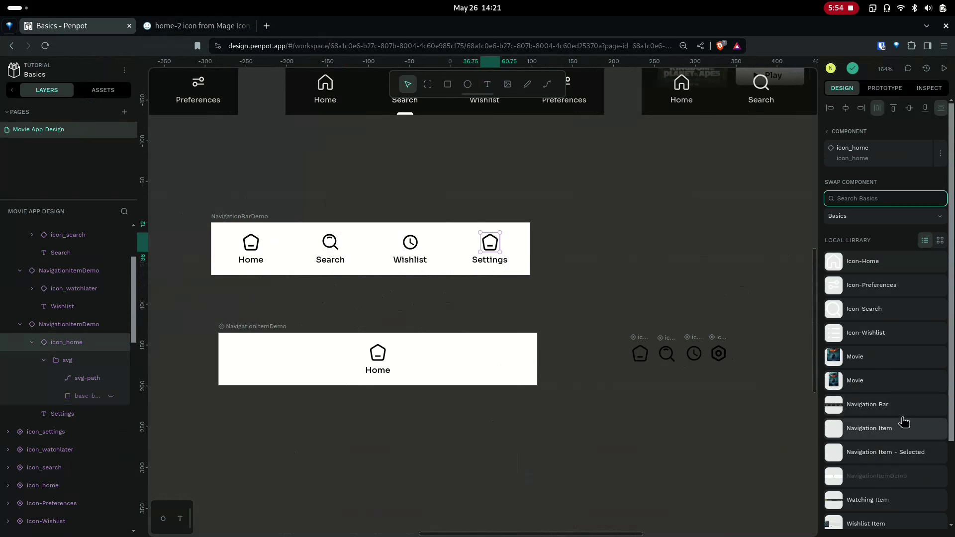
scroll(902, 420, down, 3)
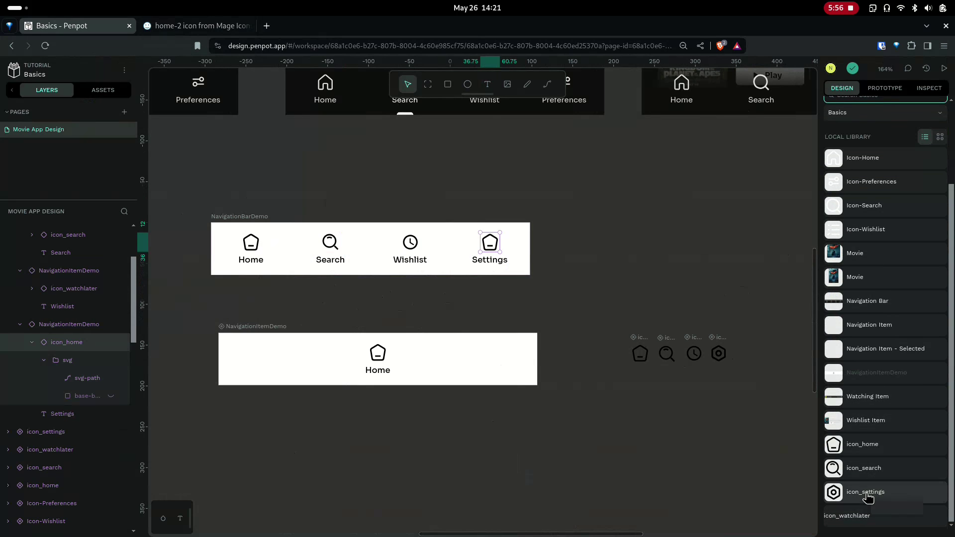
click(867, 495)
click(548, 462)
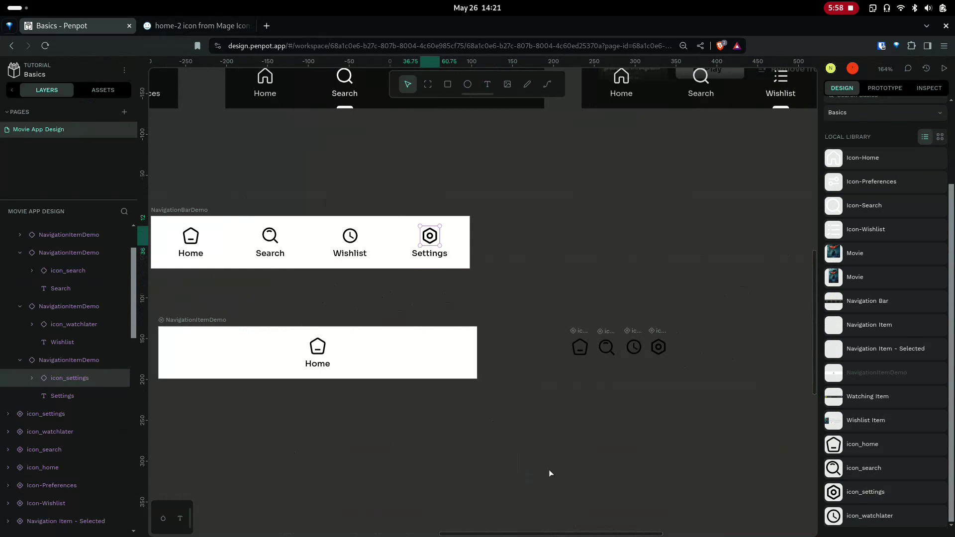
scroll(551, 473, left, 2)
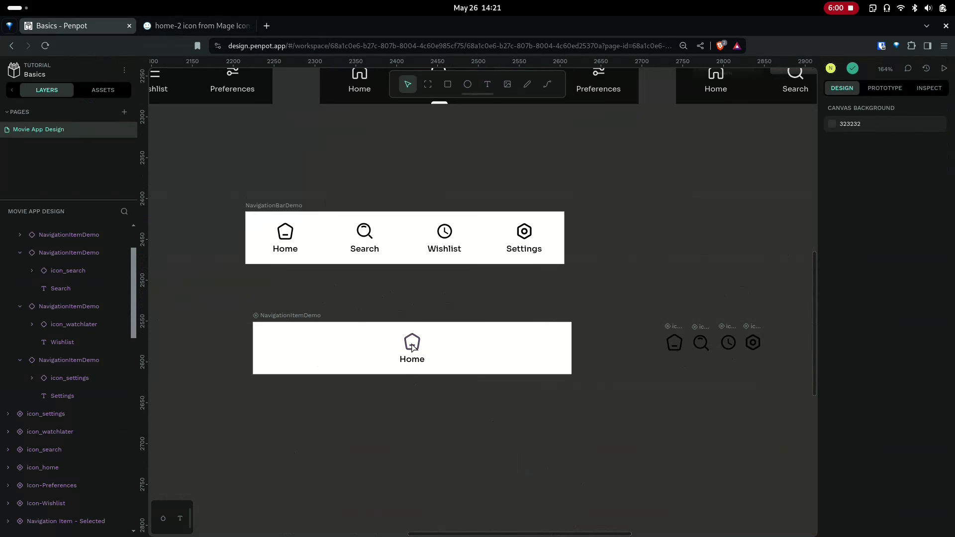
Step: Set the NavigationItemDemo gap between icon and label to 4
ctrl+click(412, 342)
click(286, 316)
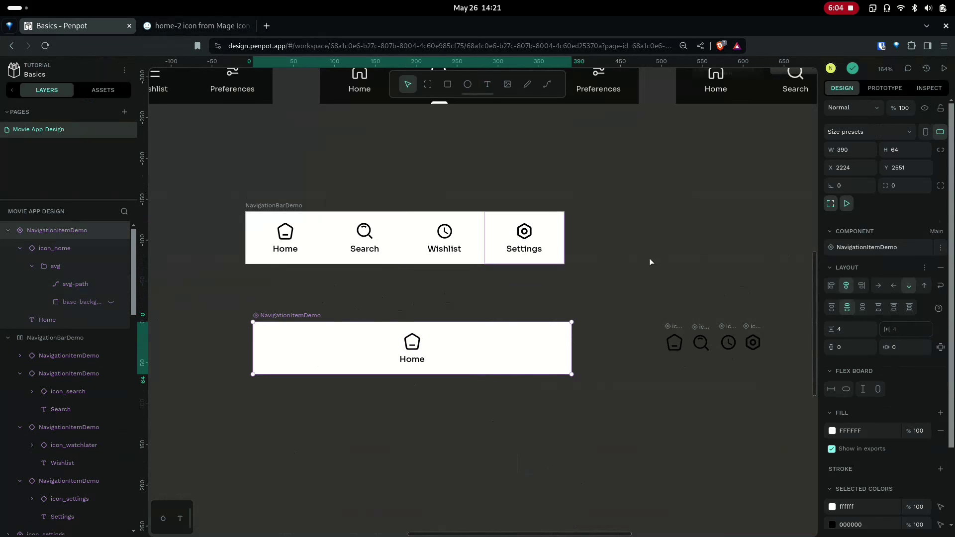
click(856, 331)
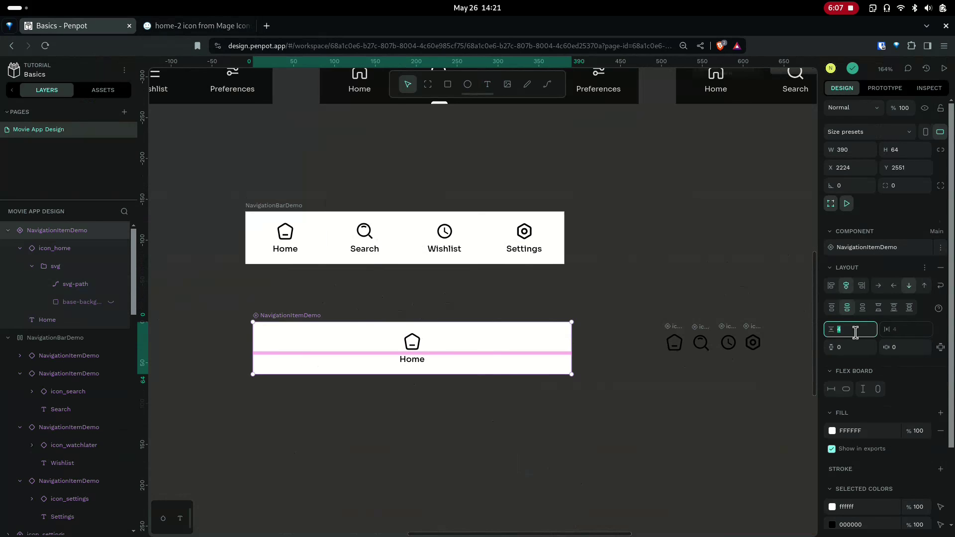
key(shift+Up)
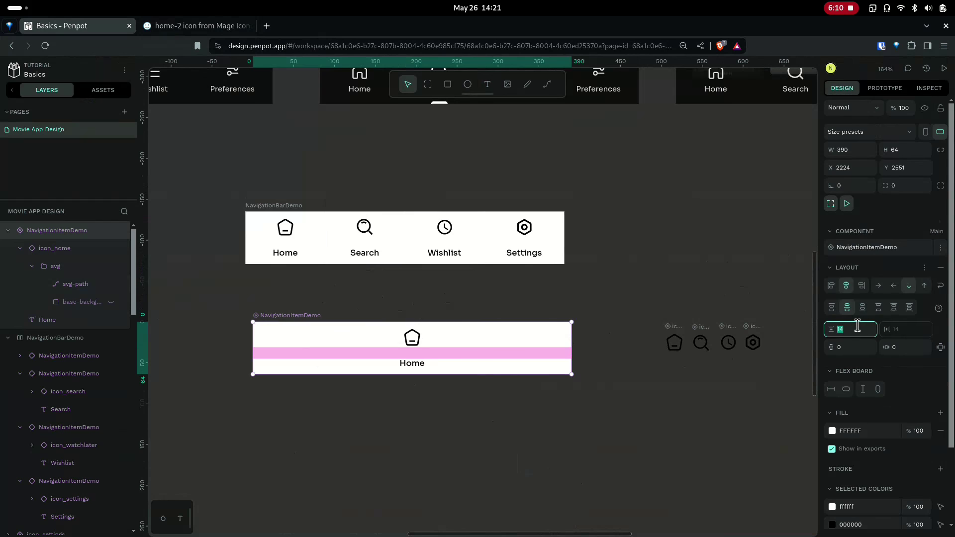
text(4)
Step: Remove the white fill from the NavigationItemDemo board
click(491, 492)
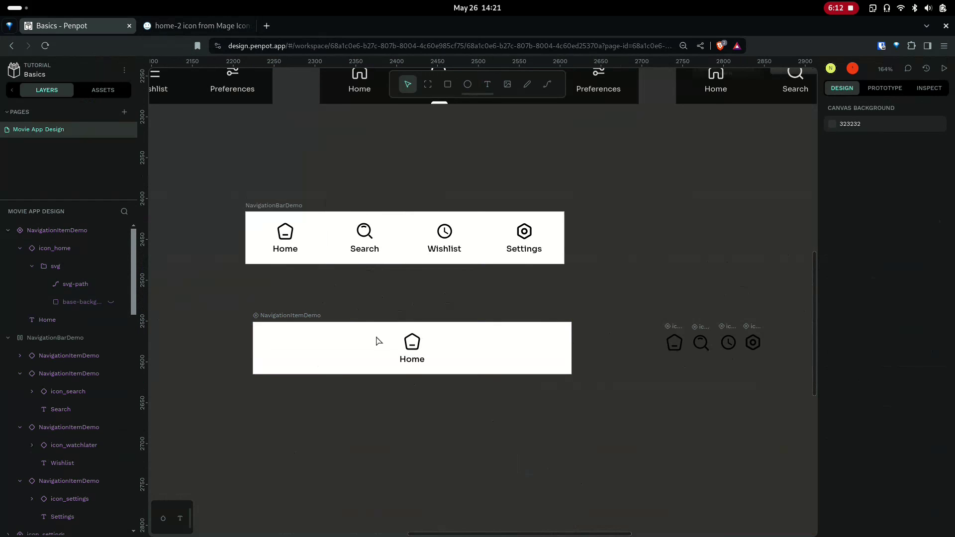
scroll(354, 344, down, 5)
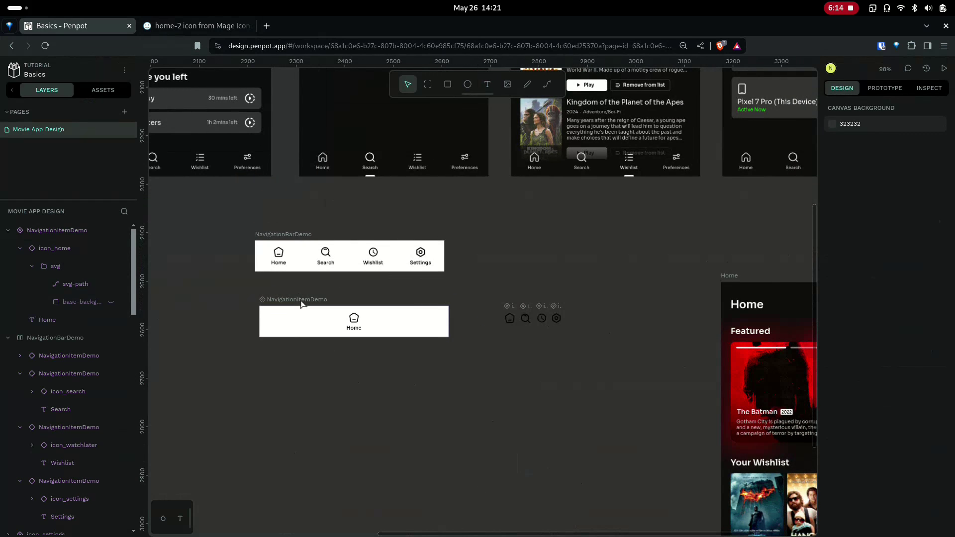
click(309, 300)
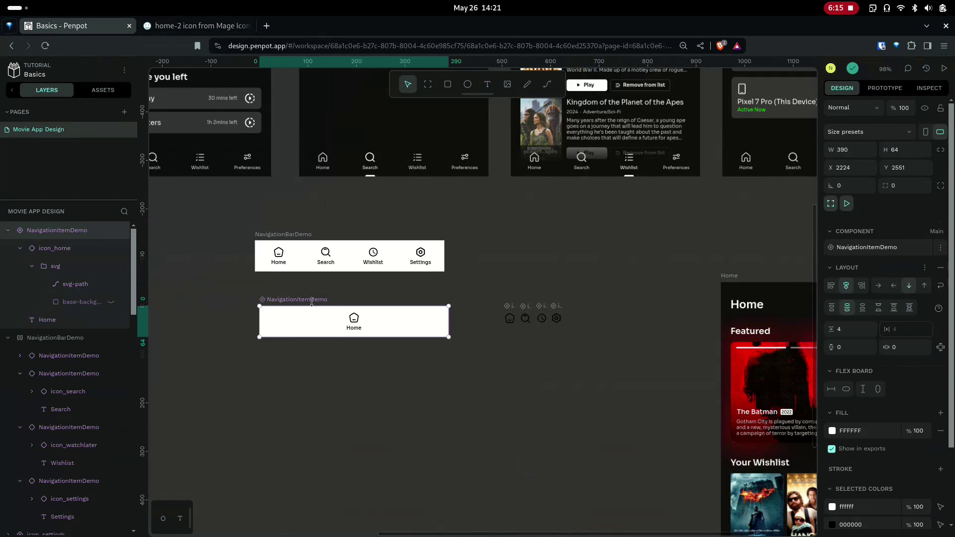
click(942, 432)
Step: Create a component from NavigationBarDemo, then duplicate it to get a copy instance
click(326, 394)
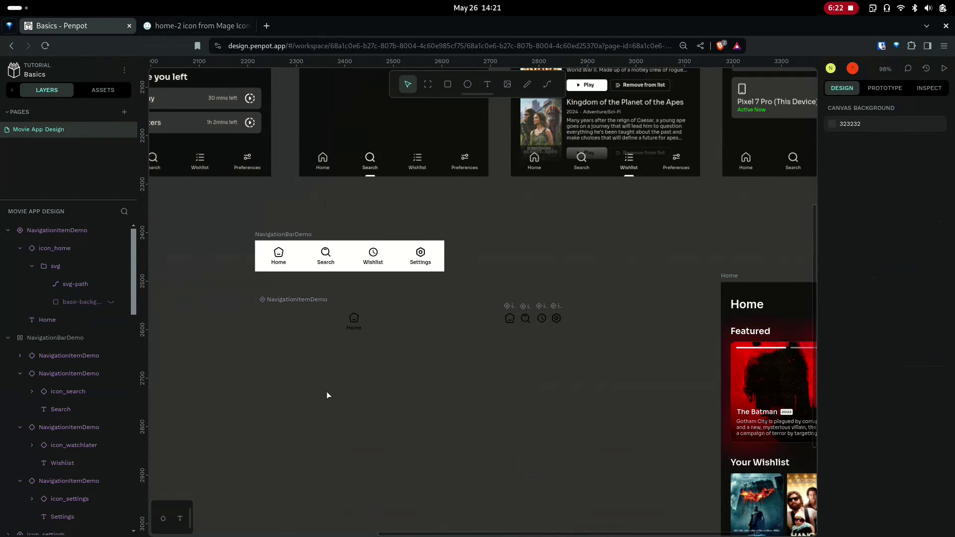
click(279, 255)
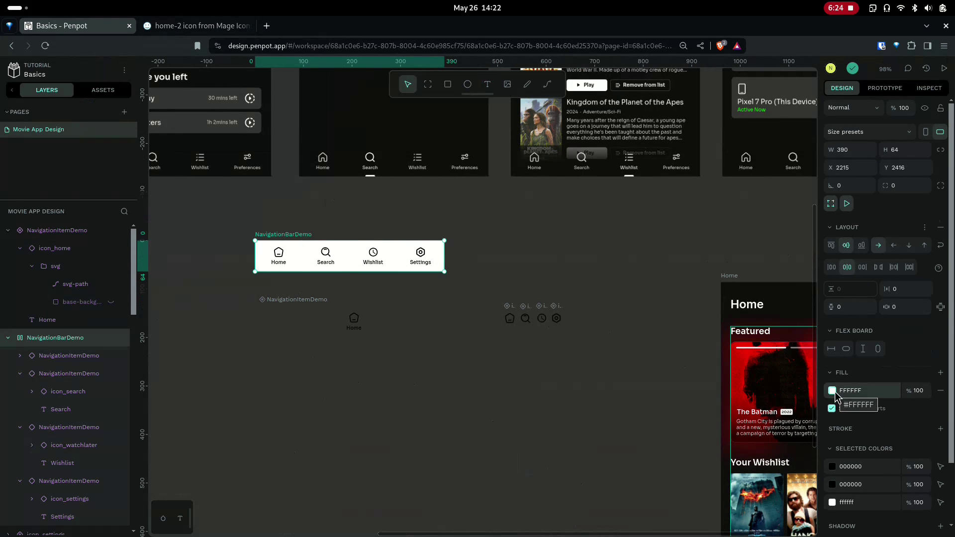
scroll(413, 393, down, 5)
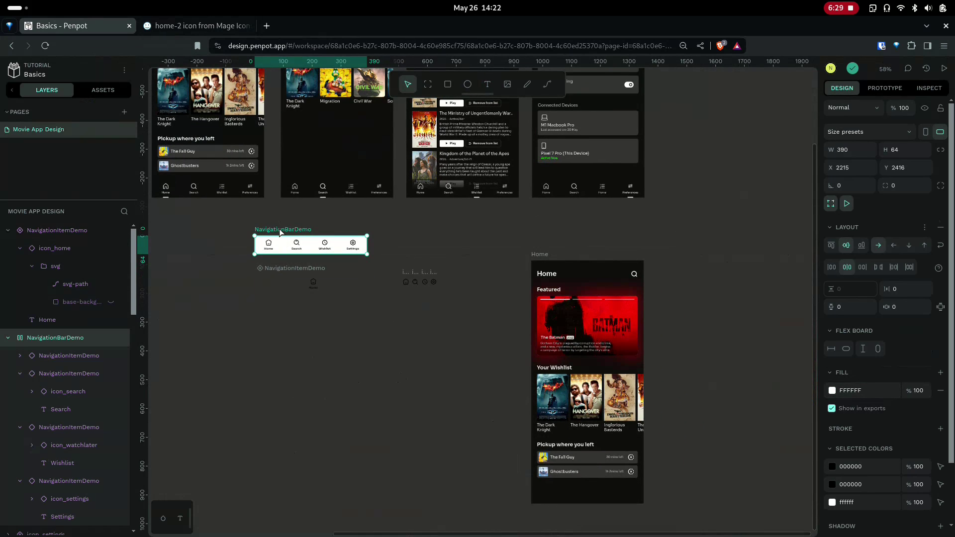
right_click(279, 229)
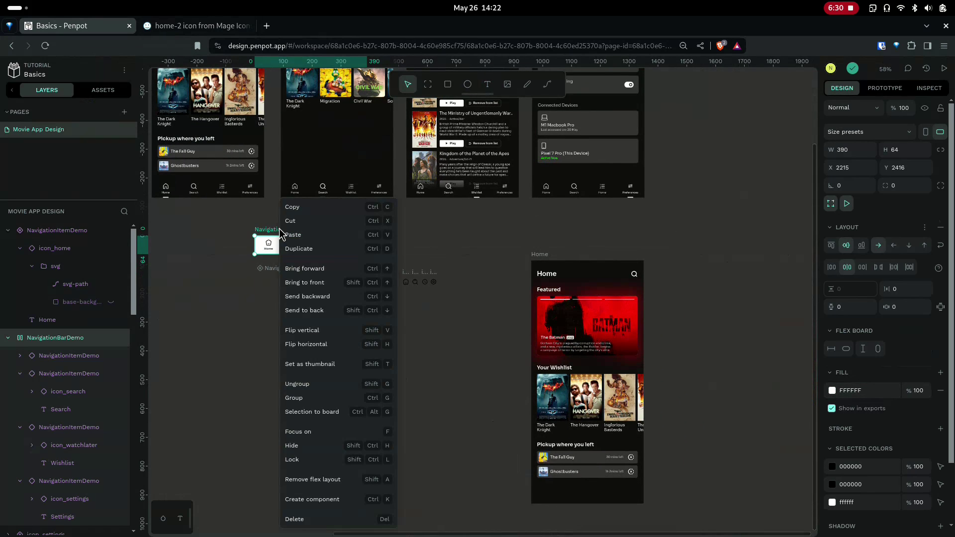
click(309, 500)
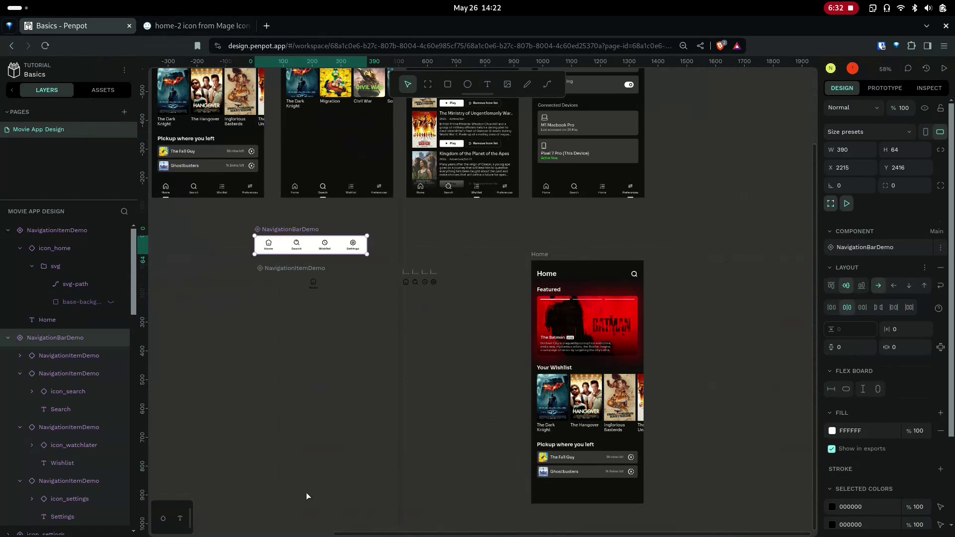
right_click(288, 230)
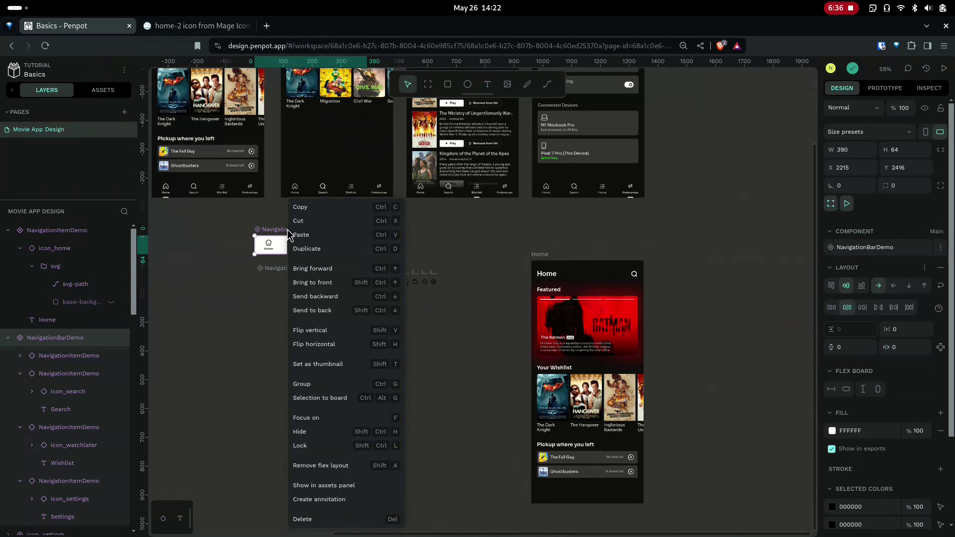
click(303, 249)
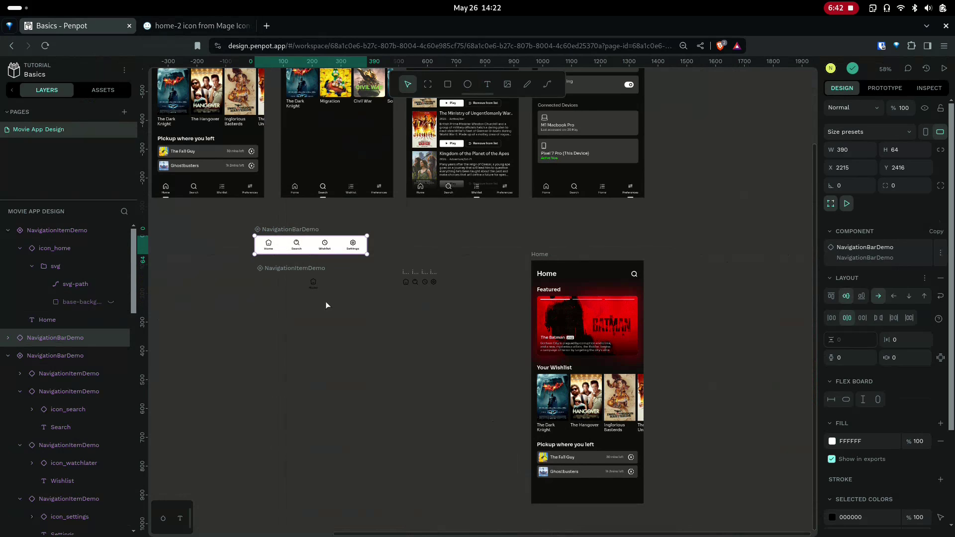
Step: Drag the copy into the Home board and align it to Home's left and bottom edges
drag(326, 305, 374, 362)
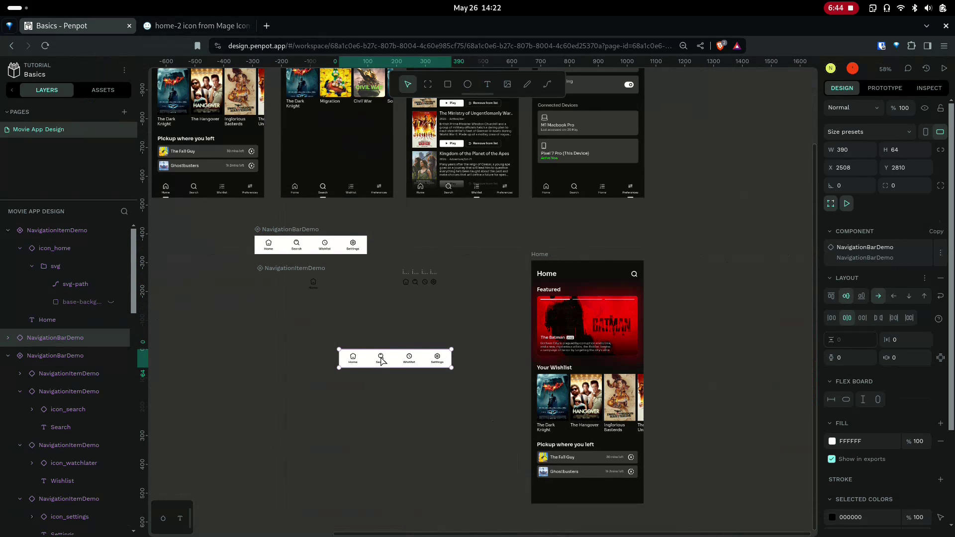
drag(381, 358, 580, 489)
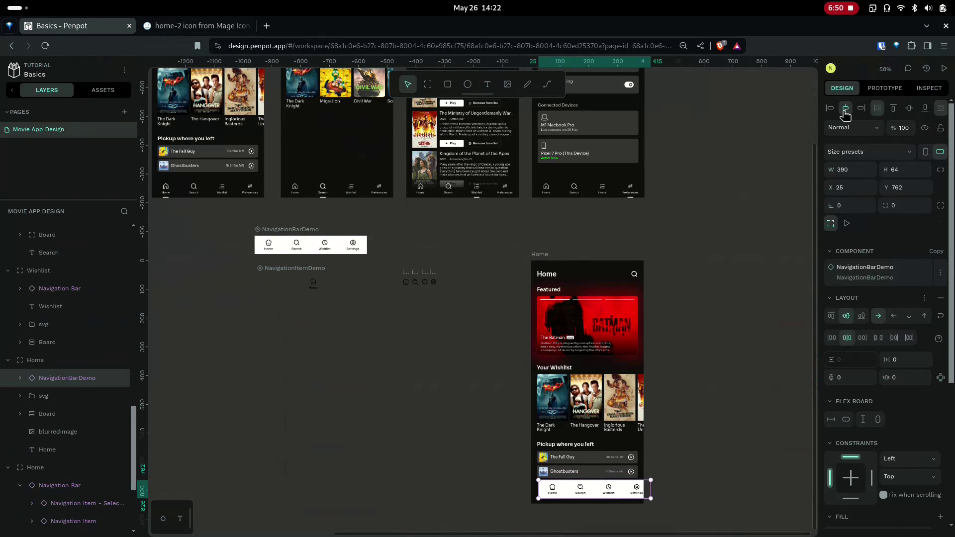
click(846, 108)
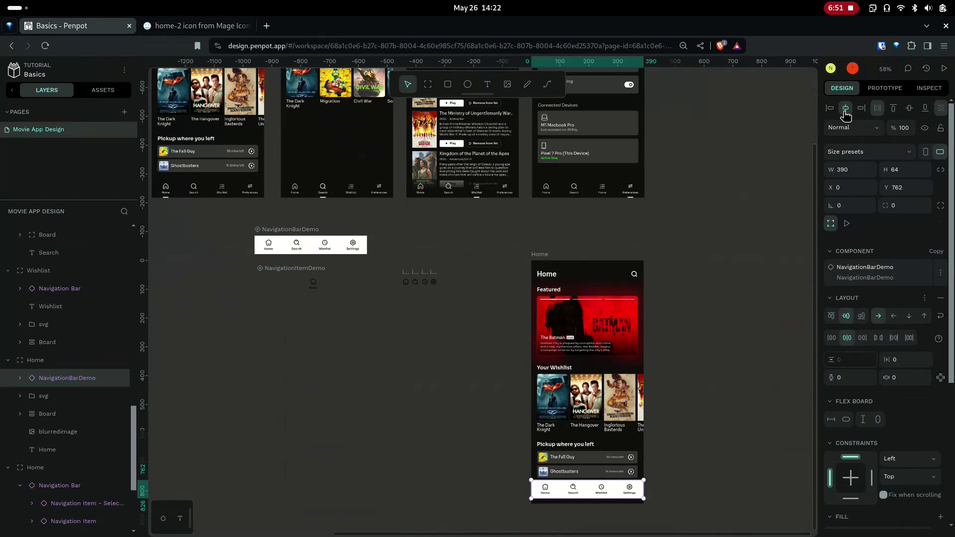
click(925, 108)
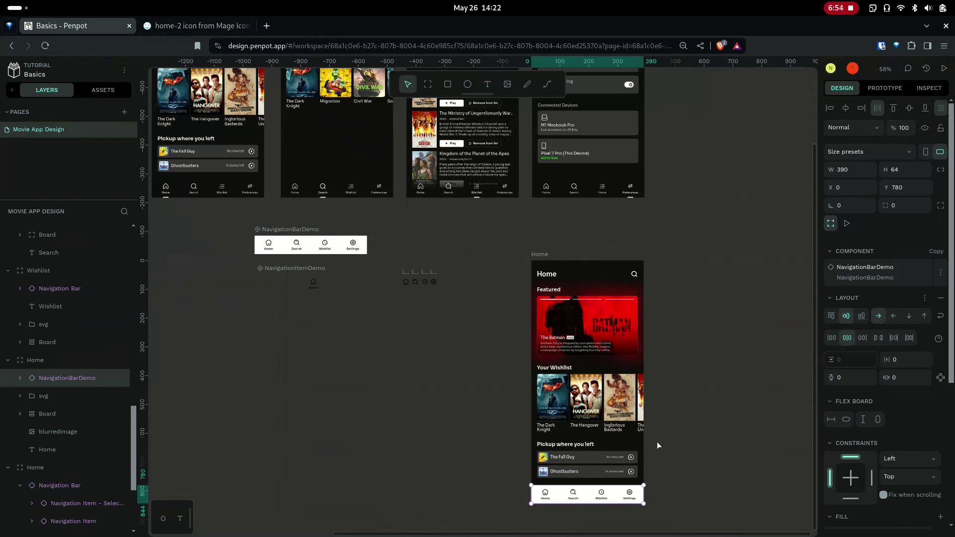
Step: Set the bar's width to fit its content
scroll(638, 496, up, 6)
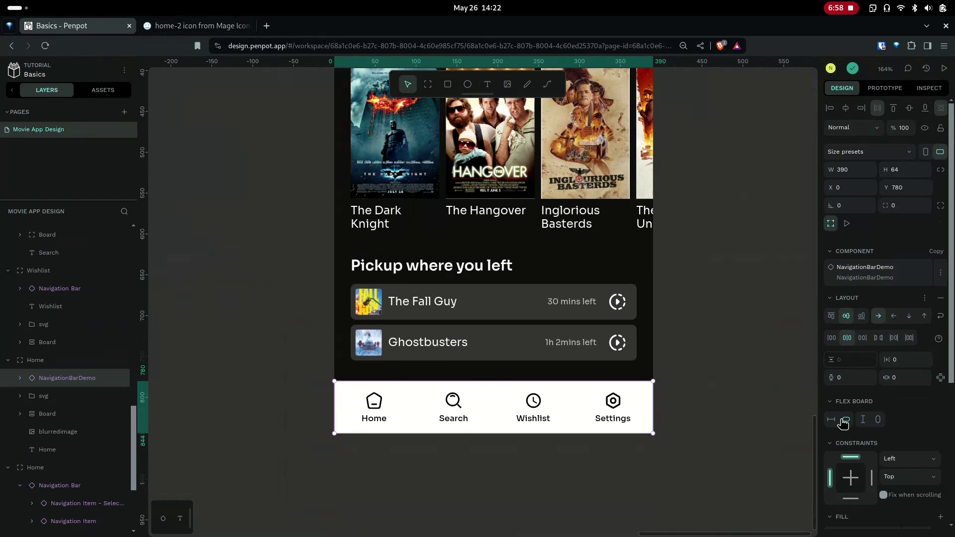
click(846, 419)
double_click(382, 411)
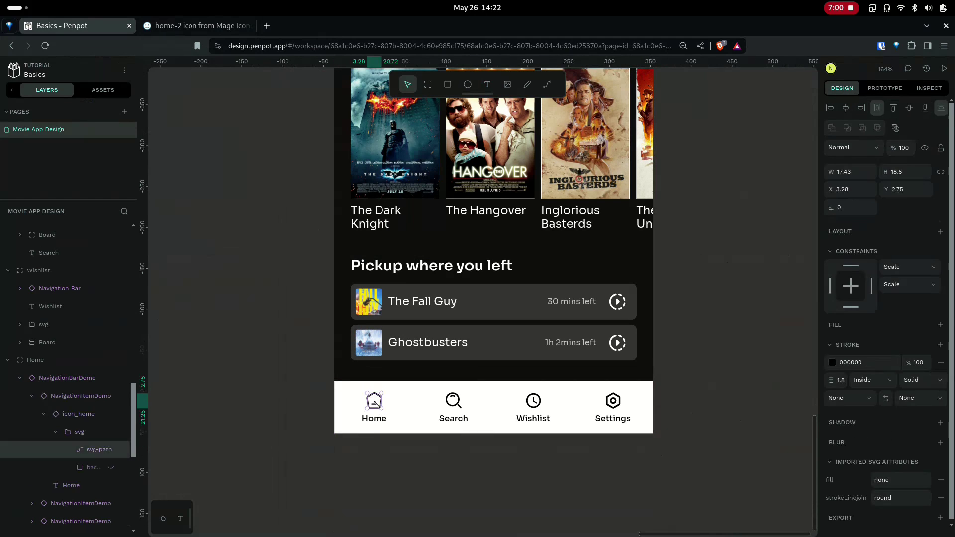
click(621, 448)
scroll(603, 443, down, 5)
Step: Give the main NavigationBarDemo component a #242424 fill
scroll(483, 409, down, 3)
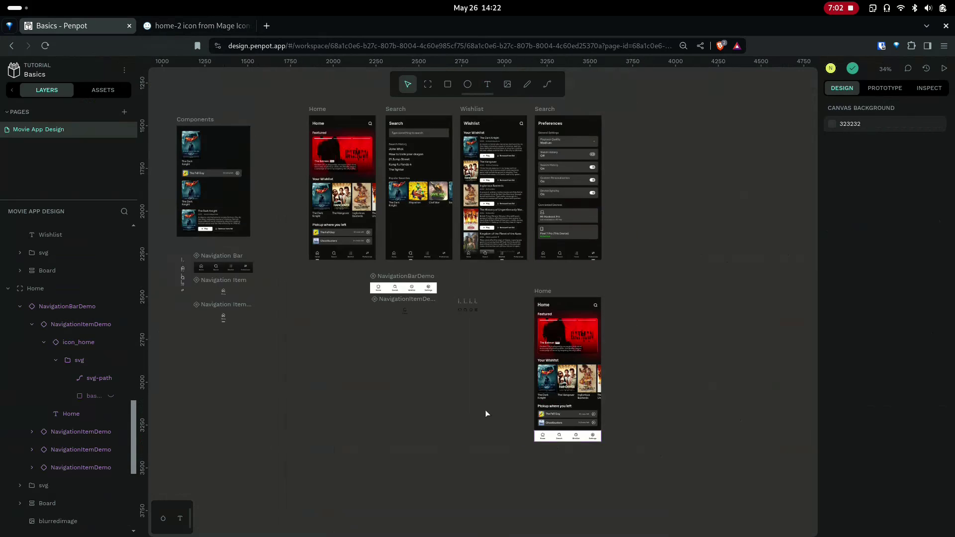
scroll(535, 418, up, 6)
scroll(549, 457, down, 3)
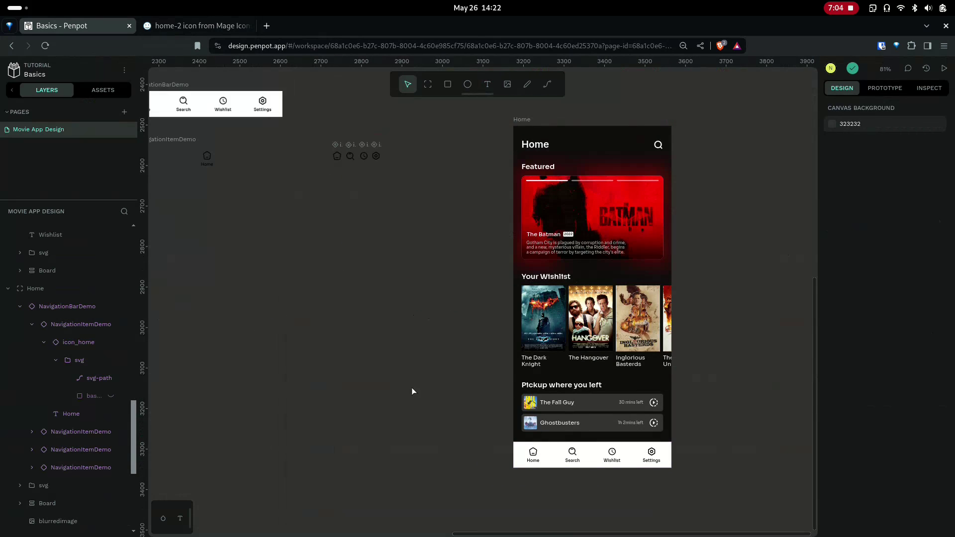
drag(411, 387, 465, 396)
click(197, 107)
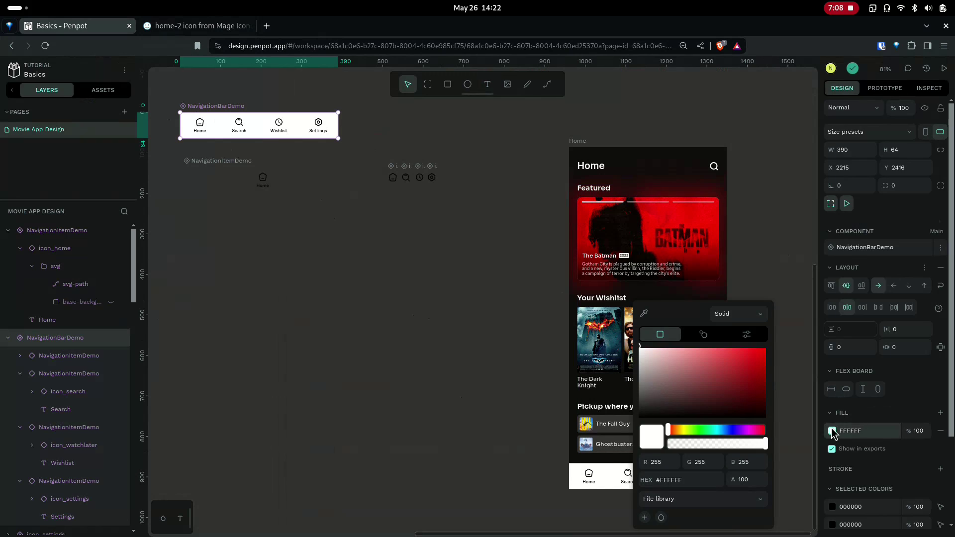
mouse_move(693, 390)
mouse_down()
mouse_move(646, 401)
mouse_move(634, 417)
mouse_move(639, 407)
mouse_up()
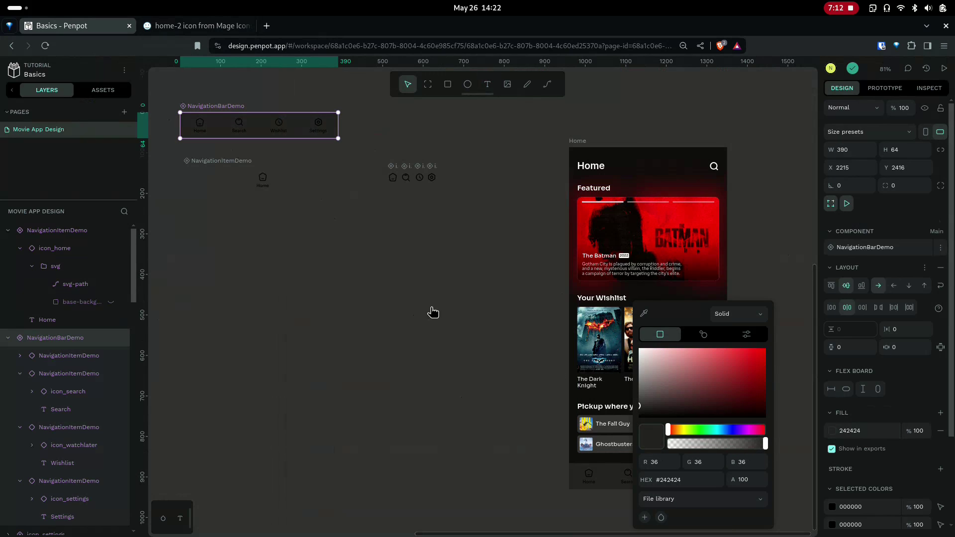
Step: Change the selected colour 000000 to ffffff so icons and labels turn white
scroll(835, 378, down, 3)
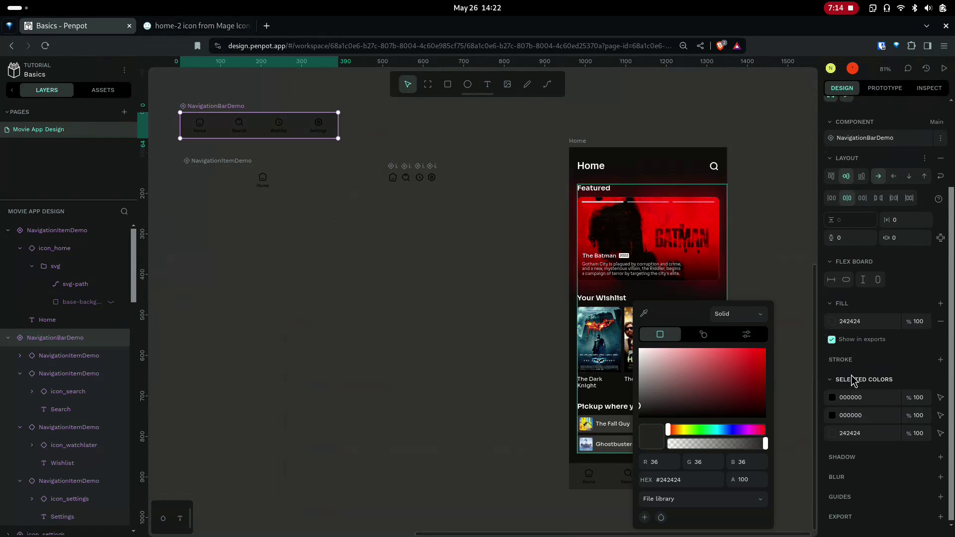
click(833, 398)
click(720, 401)
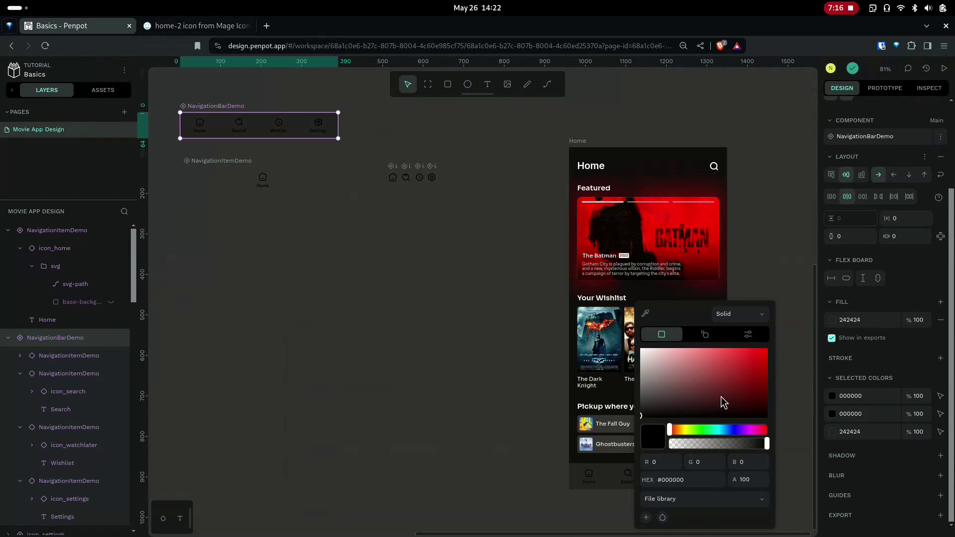
drag(721, 401, 571, 288)
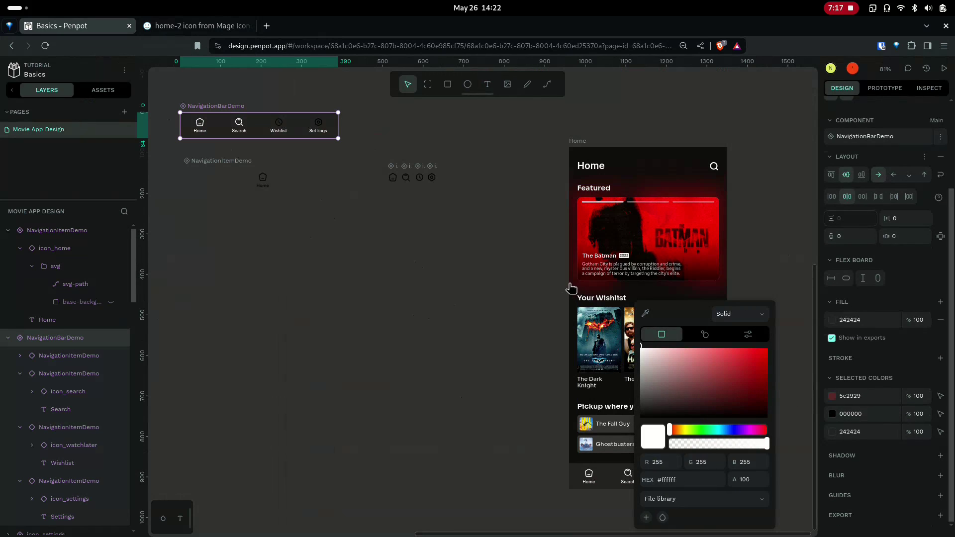
click(833, 415)
click(832, 415)
drag(662, 393, 641, 406)
click(440, 355)
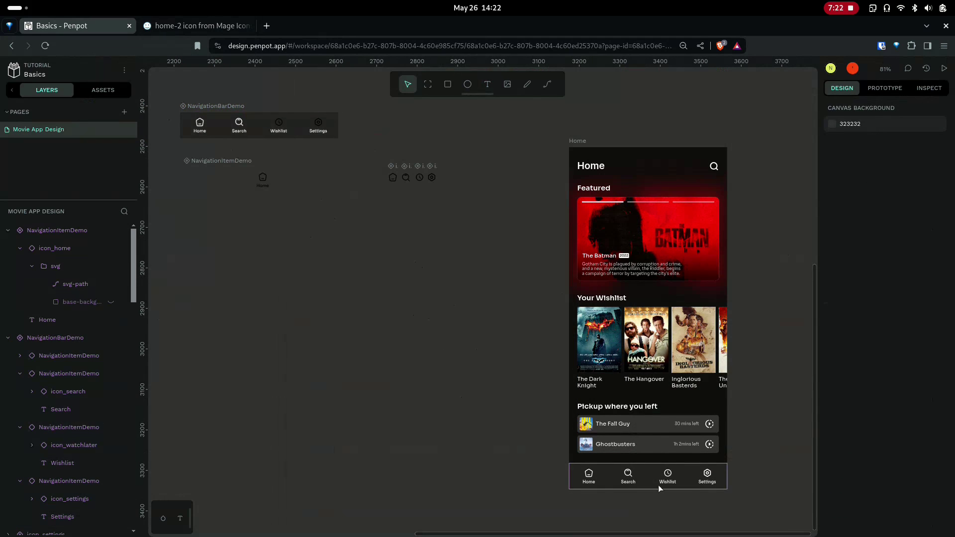
drag(481, 441, 531, 445)
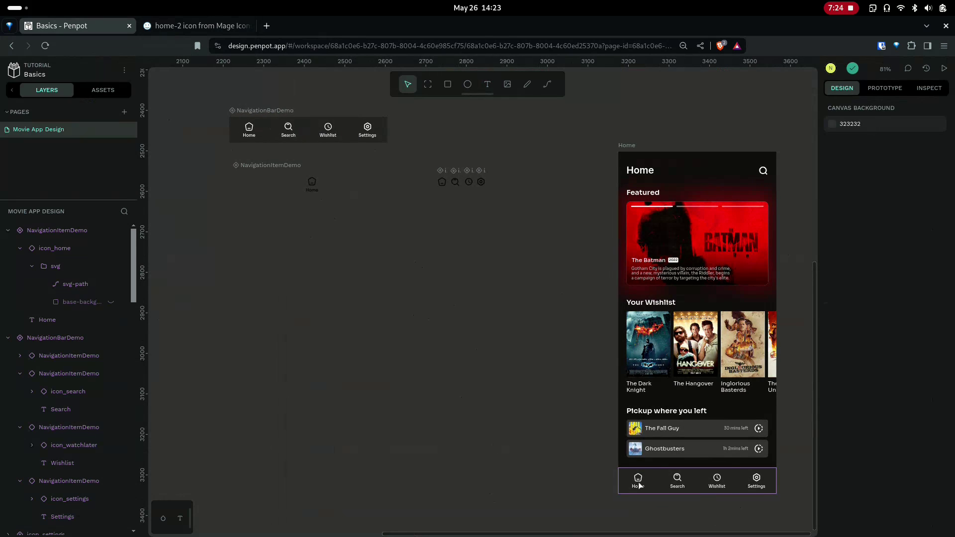
scroll(517, 442, right, 2)
scroll(516, 443, down, 1)
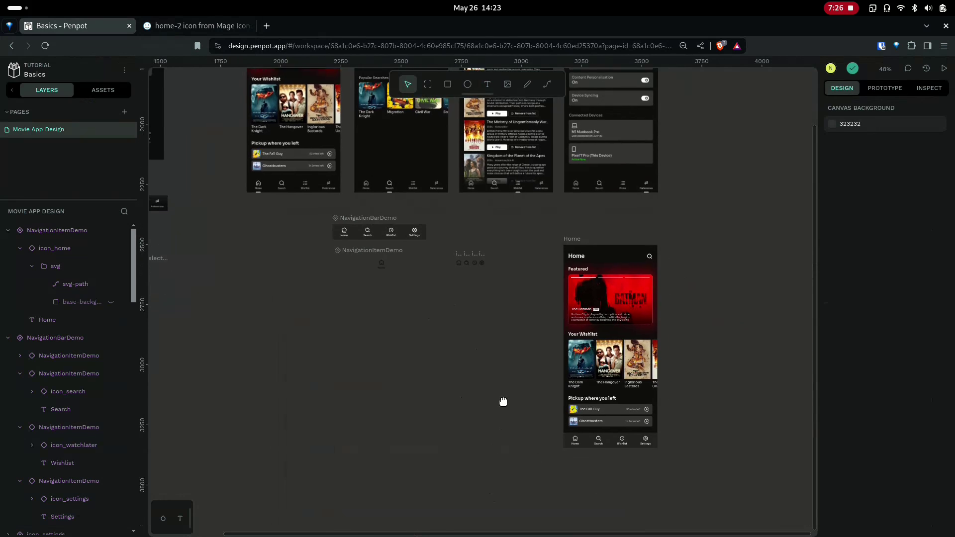
scroll(414, 346, up, 5)
scroll(560, 428, down, 5)
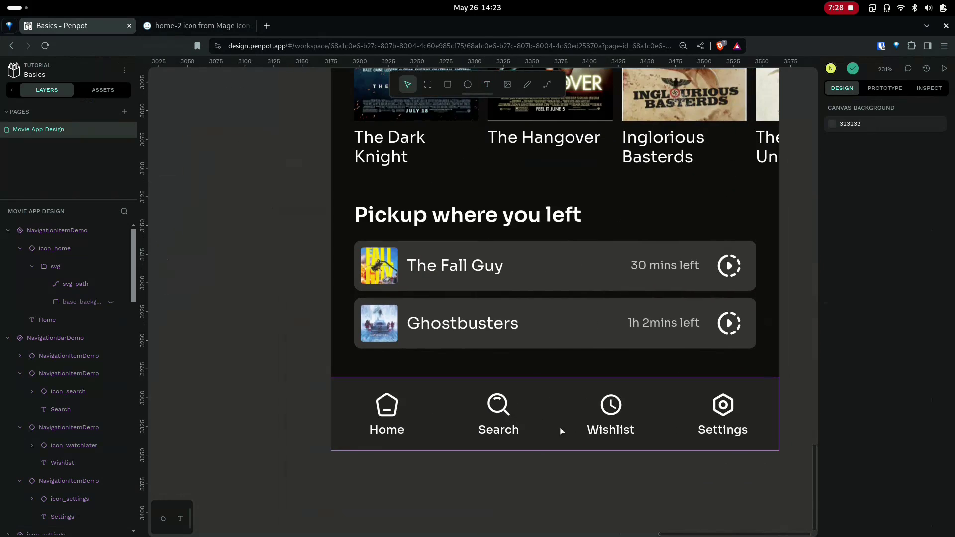
scroll(427, 251, up, 5)
scroll(428, 251, left, 7)
scroll(408, 246, up, 5)
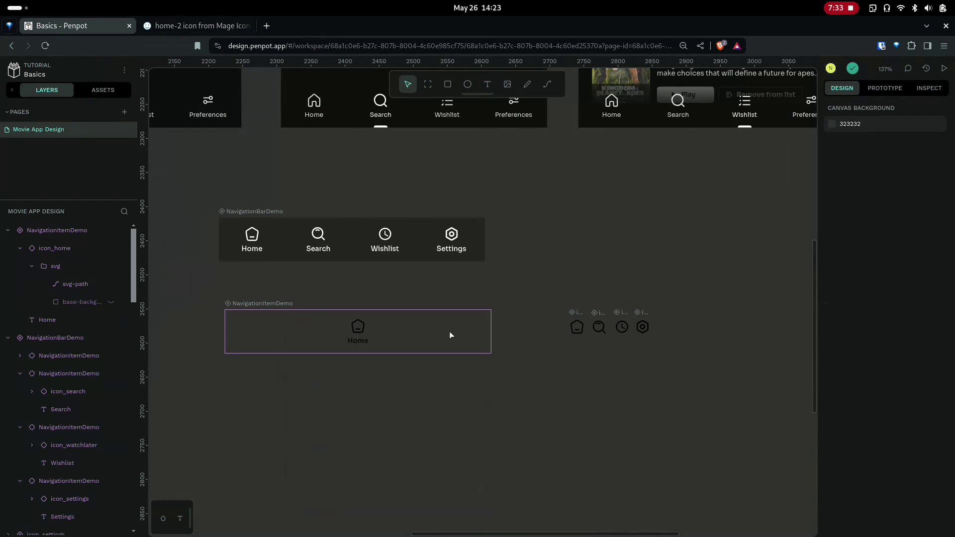